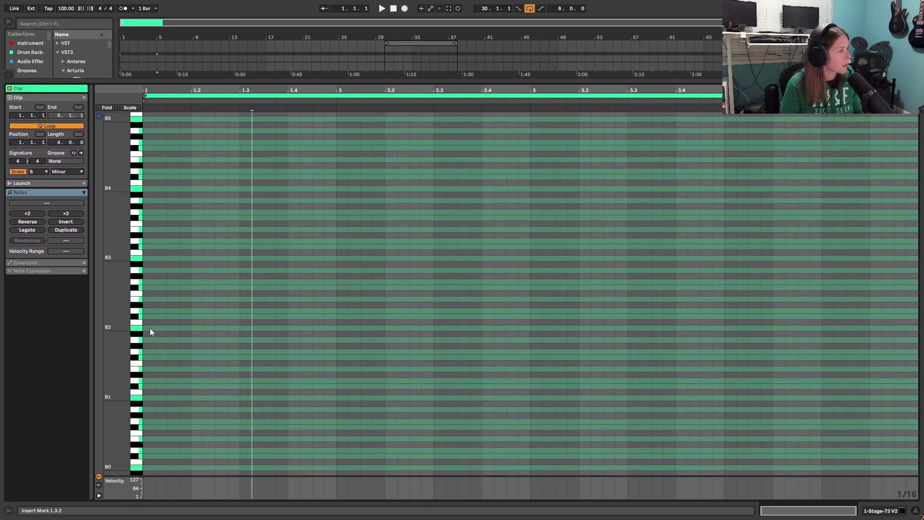
Enter a B minor triad of B2, D3 and F#3 at the start of the clip and extend it to fill bar 1.
double_click(149, 328)
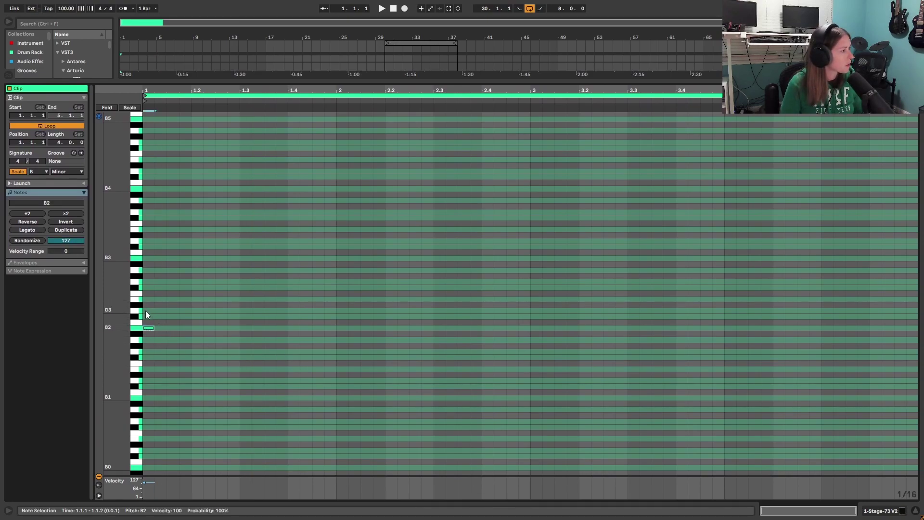
double_click(146, 310)
double_click(147, 289)
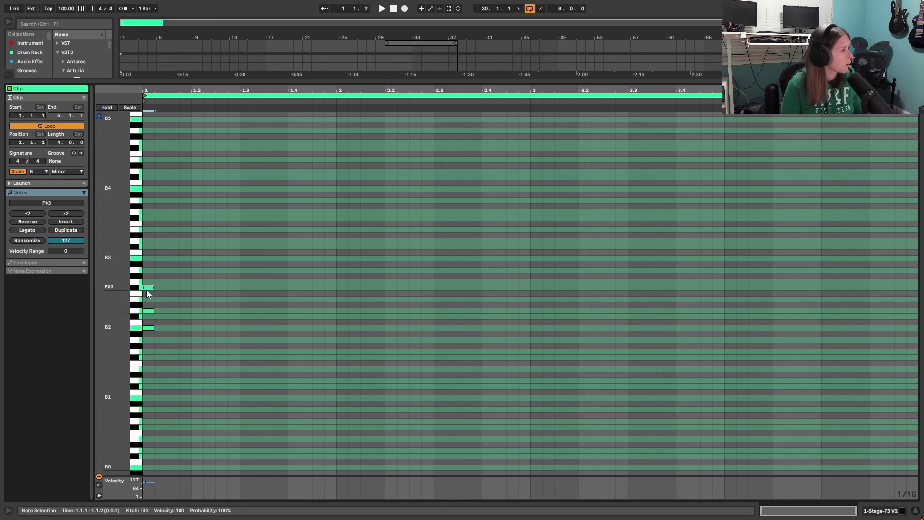
left_click_drag(159, 342, 143, 246)
left_click_drag(153, 288, 334, 289)
Copy the bar 1 triad into bar 2 and shift its notes to form an A major triad of A2, C#3 and E3.
left_click_drag(299, 330, 438, 341)
left_click(361, 352)
left_click(365, 322)
left_click_drag(365, 322, 366, 316)
Continue the progression with a G2, B2, D3 triad in bar 3 and an A2, C#3, E3 triad in bar 4.
left_click_drag(379, 374, 389, 245)
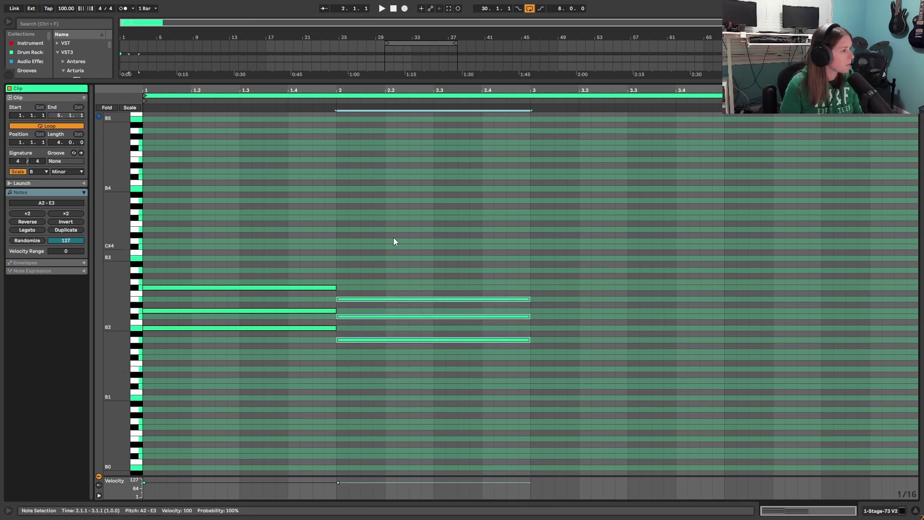
key("ctrl+d")
mouse_move(588, 340)
left_mouse_down()
mouse_move(590, 355)
mouse_move(852, 356)
mouse_move(823, 363)
mouse_move(804, 352)
mouse_move(807, 340)
left_mouse_up()
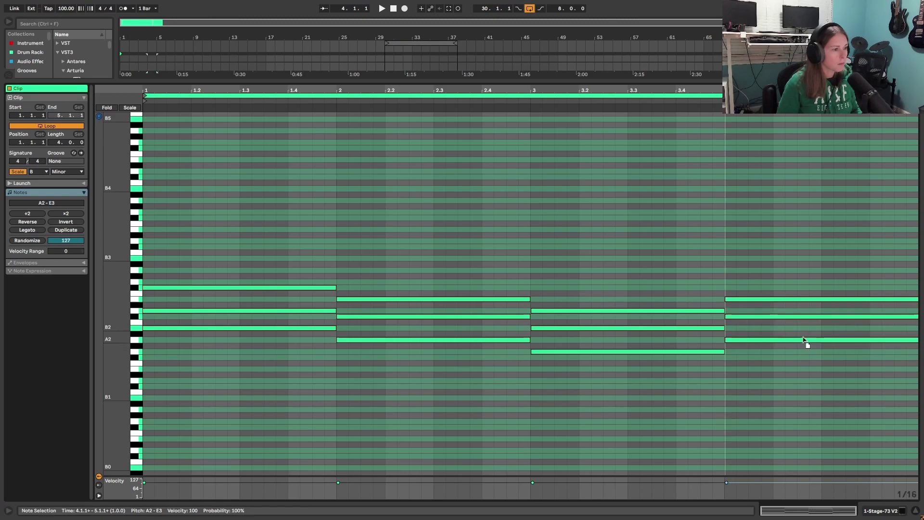
left_click(761, 347)
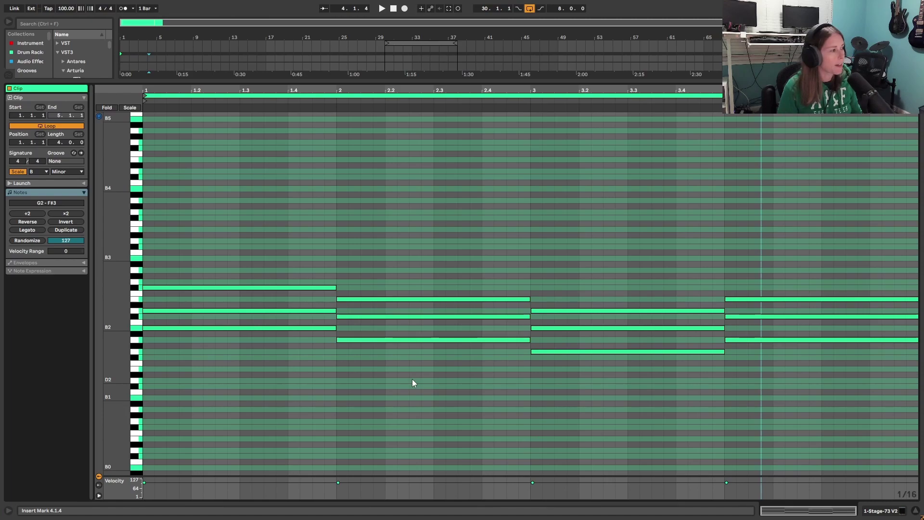
Examine the basic triads one by one from bar 1 to bar 4.
left_click_drag(266, 367, 233, 236)
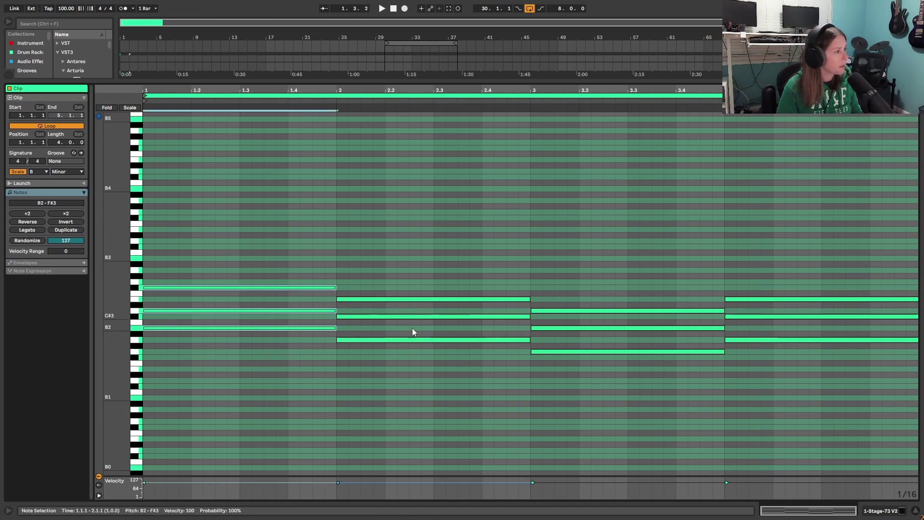
left_click_drag(428, 376, 383, 207)
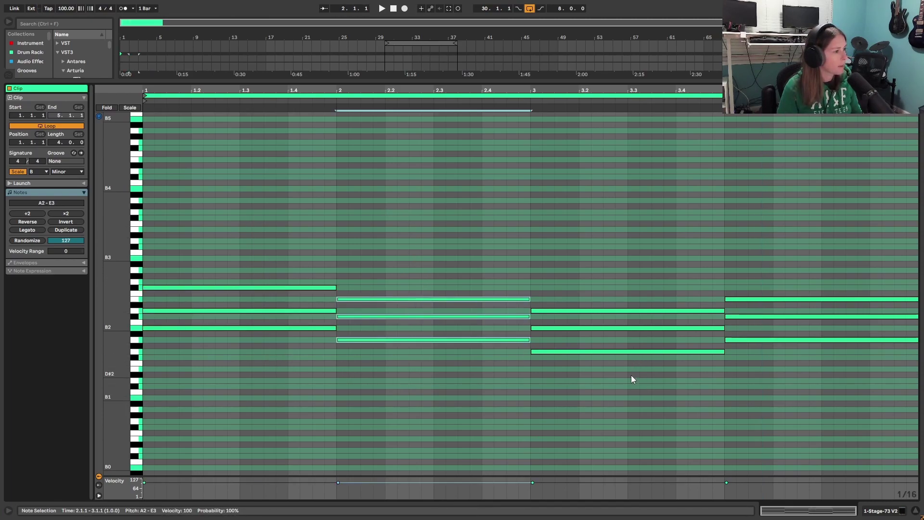
left_click_drag(634, 391, 625, 239)
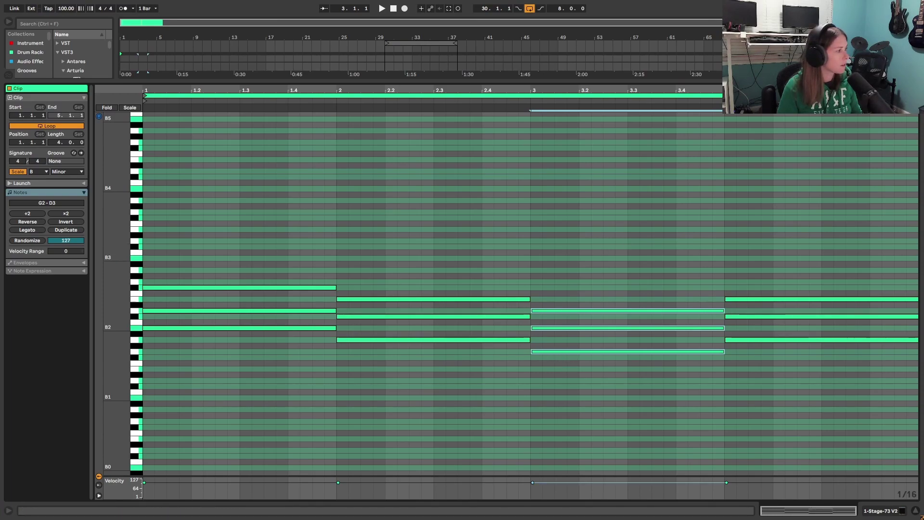
left_click_drag(835, 379, 838, 160)
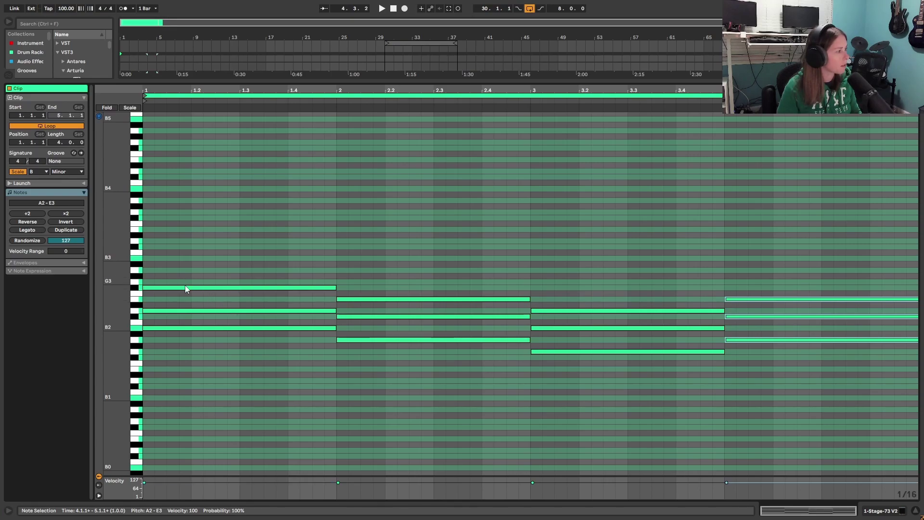
Play back the four-note chord version of the progression through bar 4 and stop playback.
left_click(486, 366)
key("space")
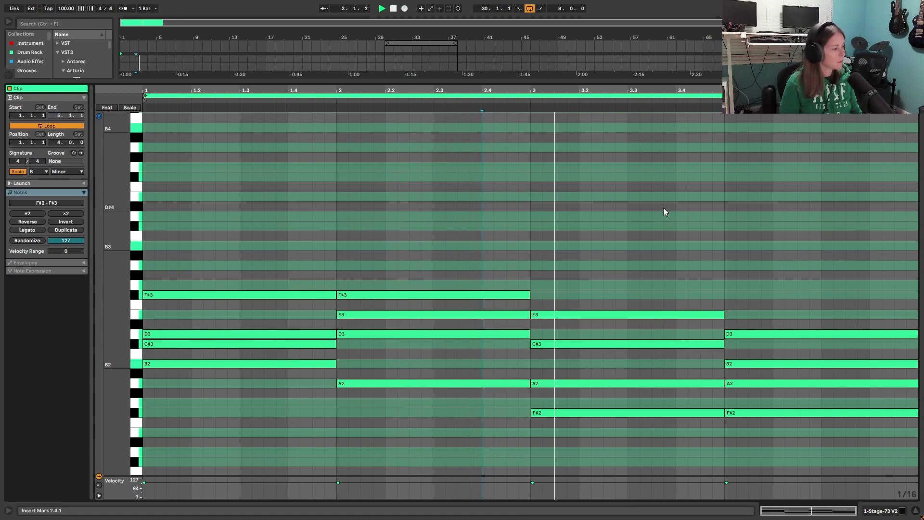
scroll(645, 224, "down", 1)
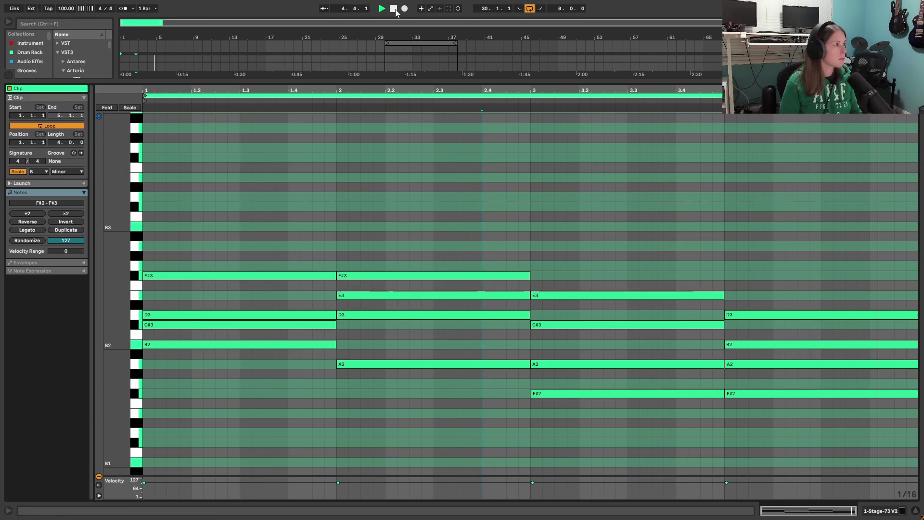
scroll(207, 404, "up", 1)
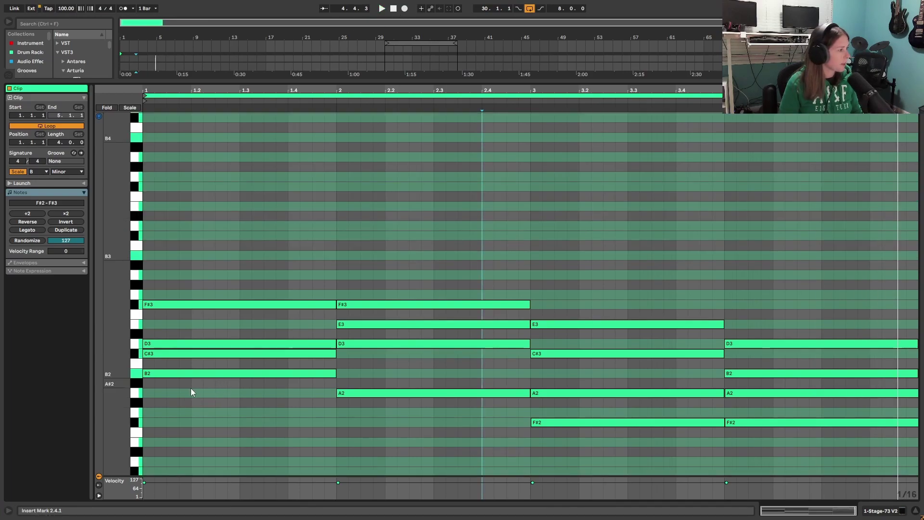
key("space")
Examine the notes of each extended chord in bars 1 to 4, including the adjacent C#3 and D3 in bar 1.
left_click(169, 354)
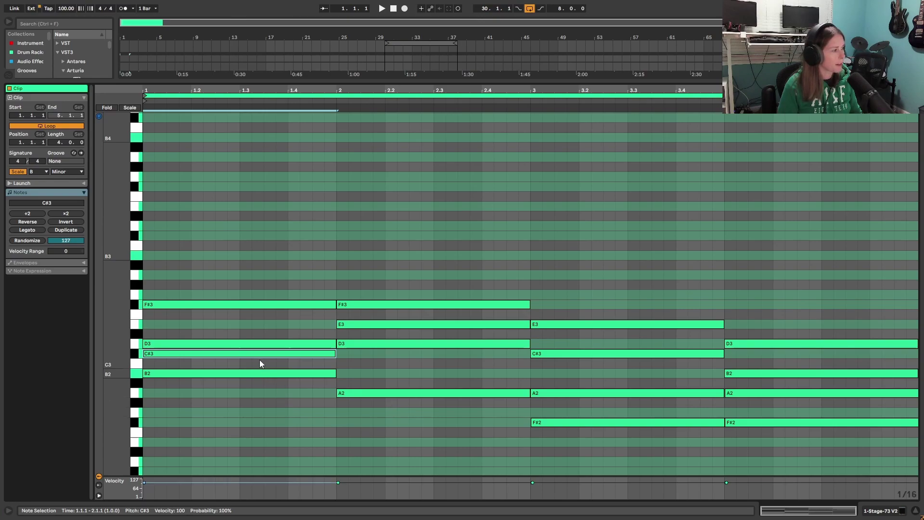
left_click(265, 343, "shift")
left_click(445, 417)
left_click_drag(406, 409, 398, 296)
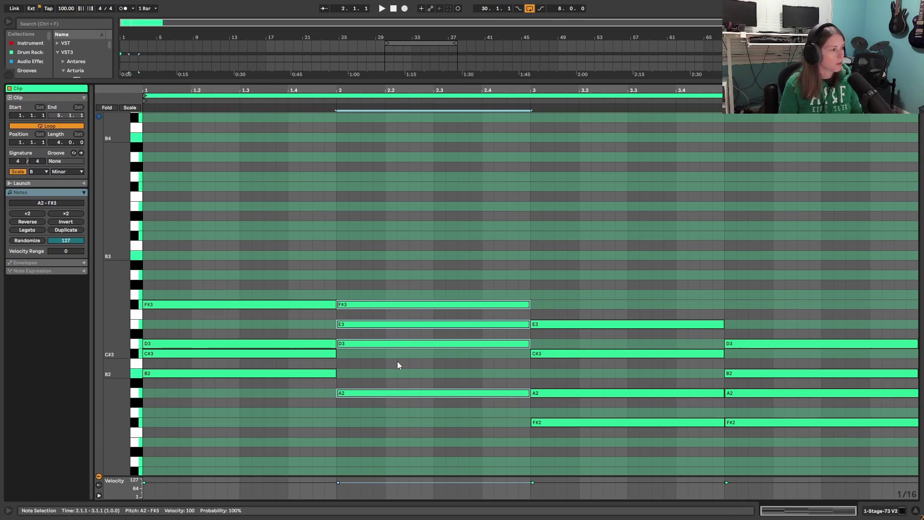
left_click_drag(597, 449, 595, 326)
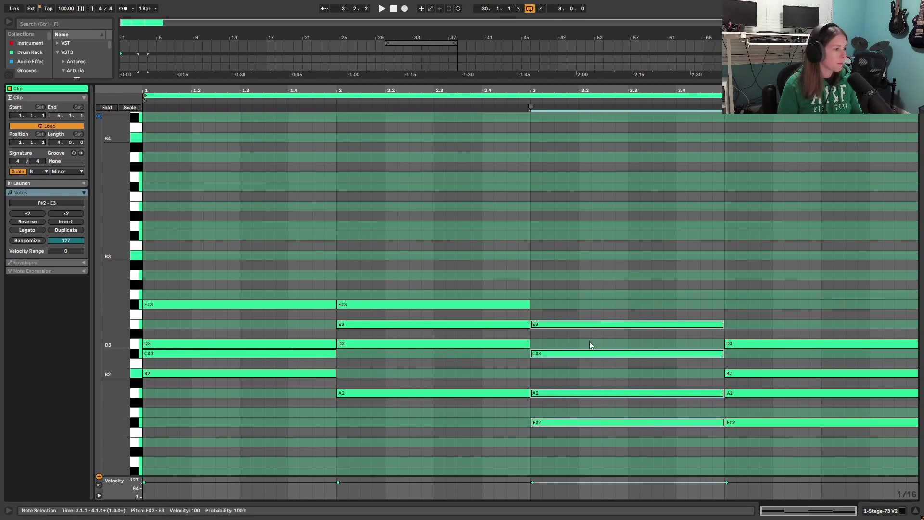
scroll(621, 386, "down", 2)
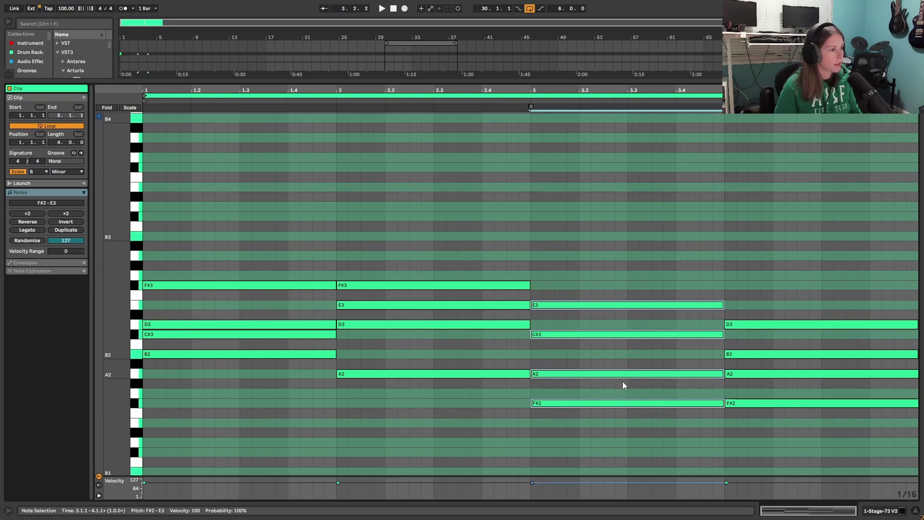
left_click(776, 413)
left_click_drag(761, 426, 761, 298)
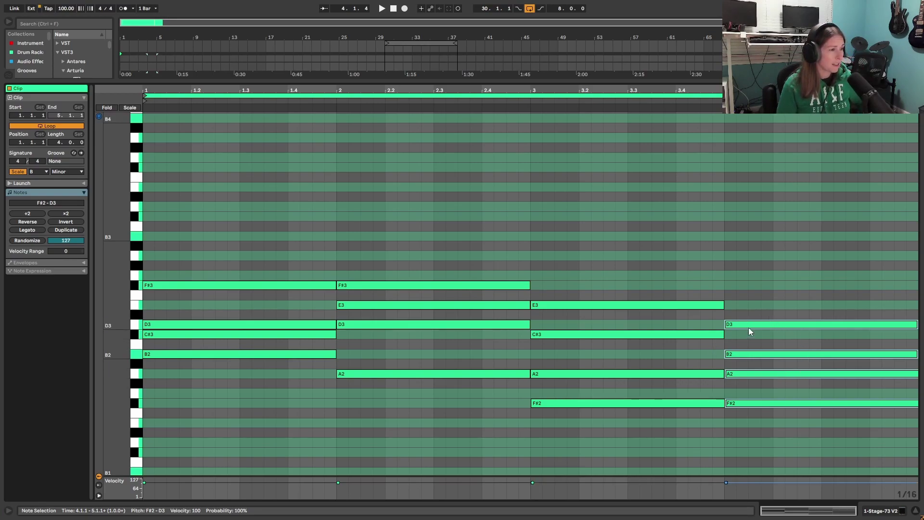
scroll(791, 343, "down", 2)
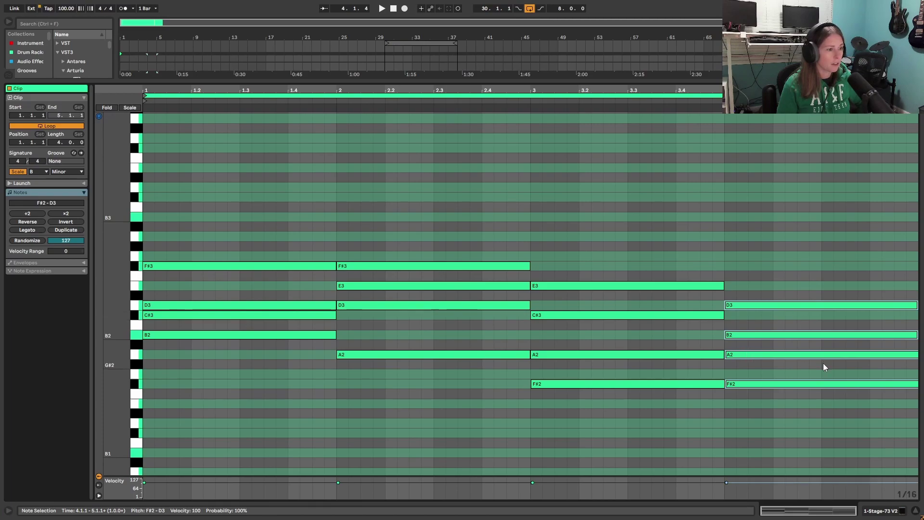
scroll(820, 374, "up", 2)
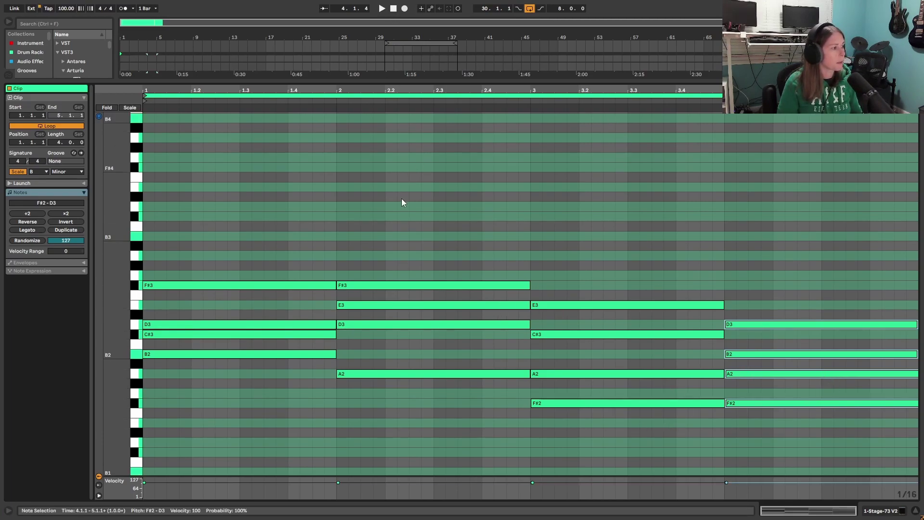
left_click_drag(299, 384, 284, 236)
left_click_drag(427, 405, 419, 281)
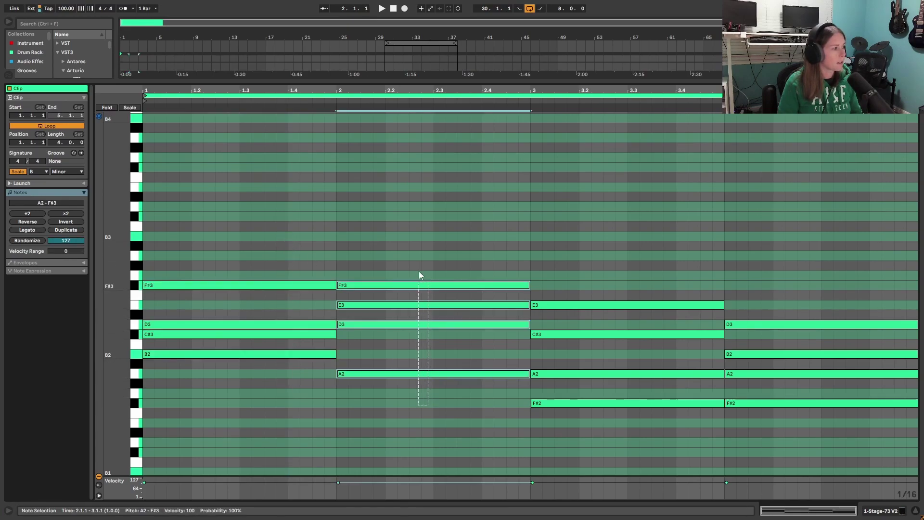
left_click_drag(612, 429, 597, 291)
left_click_drag(790, 426, 804, 282)
Return to the arrangement, duplicate the Stage-73 V2 track with its chord clip, and delete the instrument from the copy.
key("ctrl+alt+e")
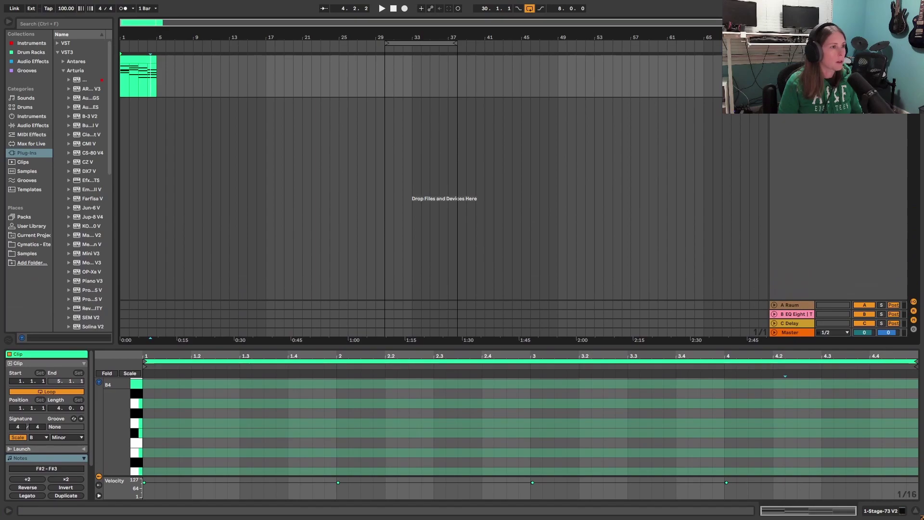
right_click(784, 68)
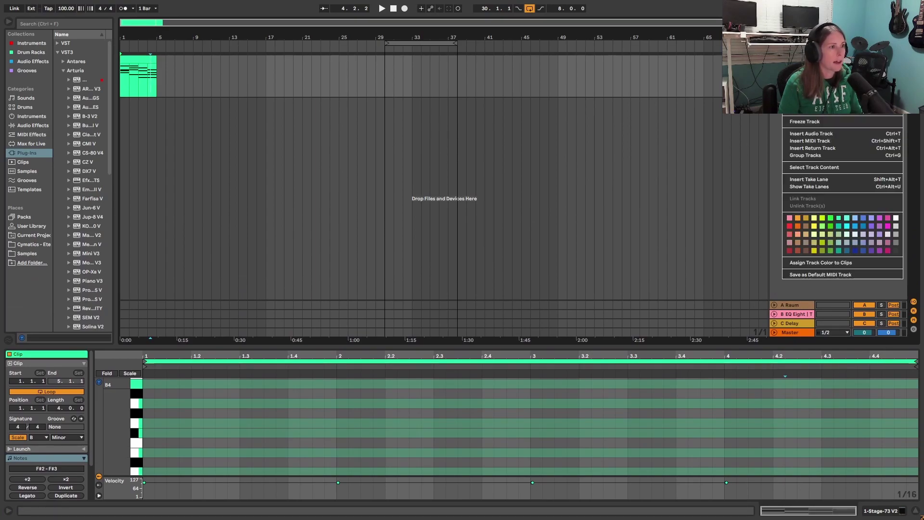
left_click(811, 83)
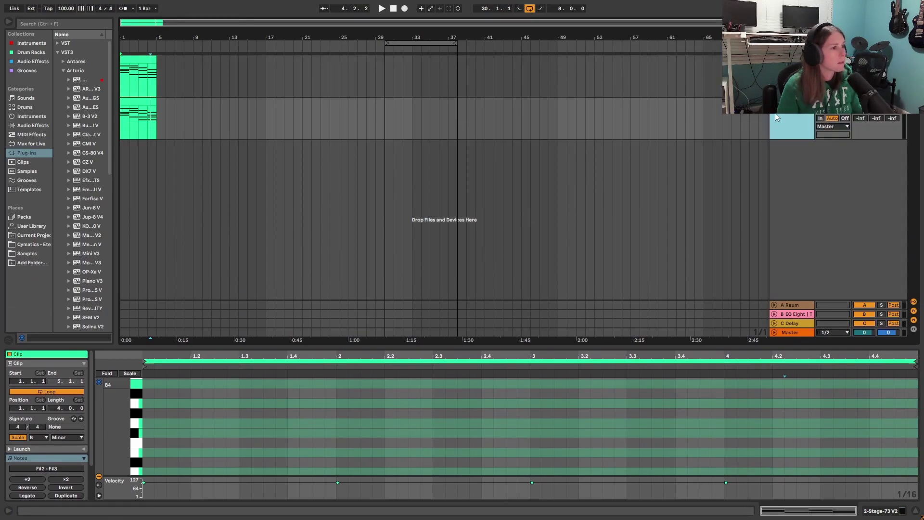
left_click(878, 511)
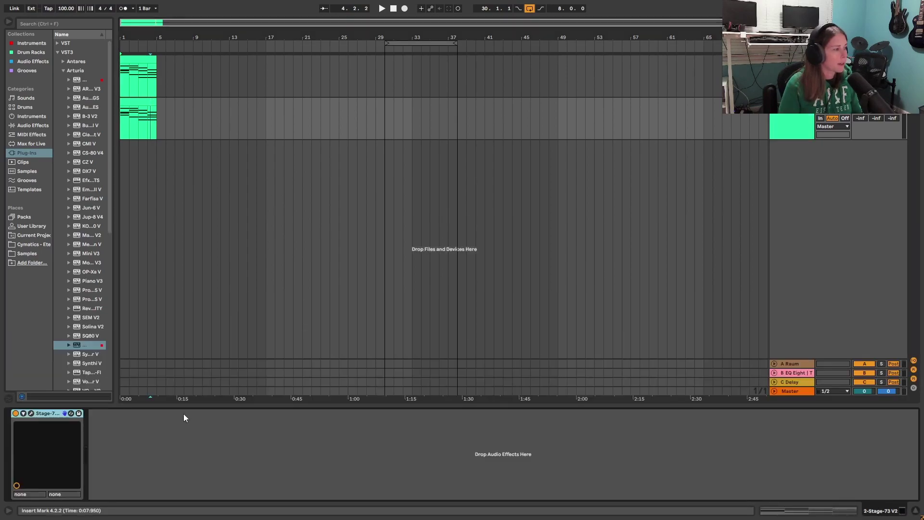
key("Delete")
Find Kontakt 7 among the Native Instruments VST3 plug-ins and load it onto the duplicated track.
left_click_drag(114, 170, 139, 170)
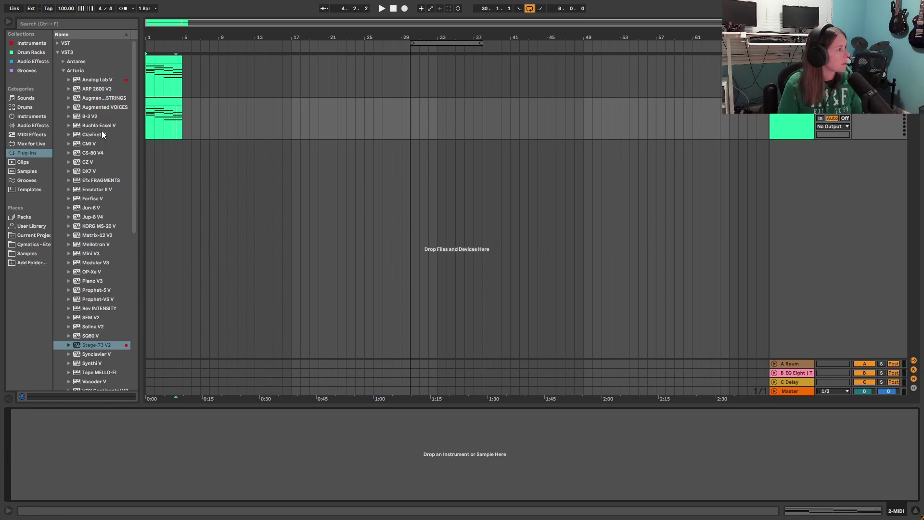
left_click(62, 68)
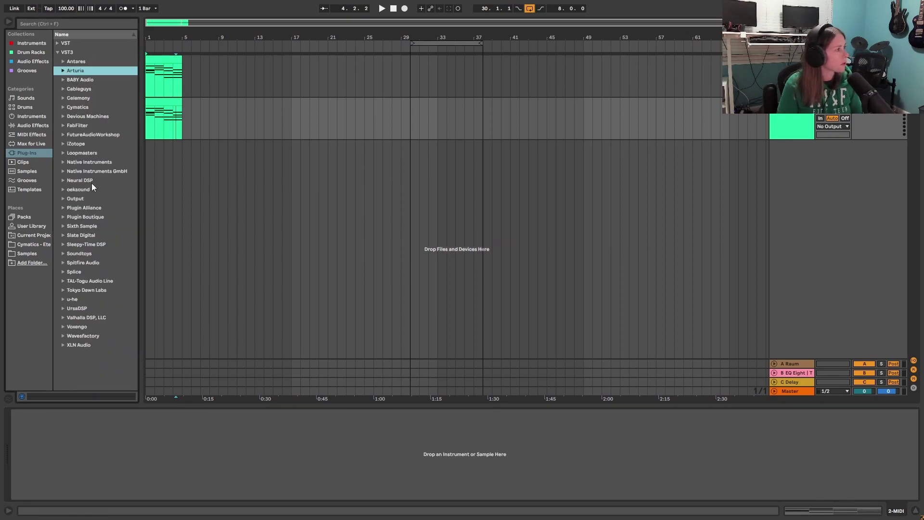
left_click(62, 173)
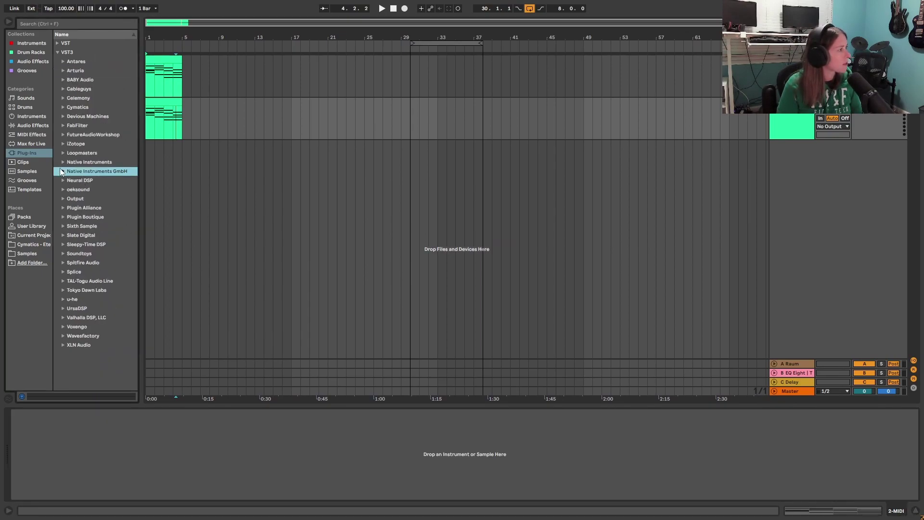
left_click(63, 163)
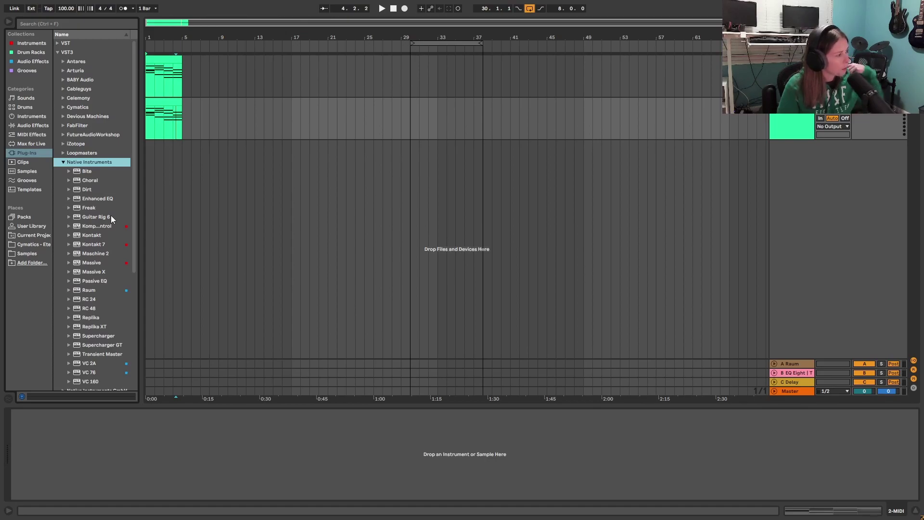
scroll(108, 273, "down", 2)
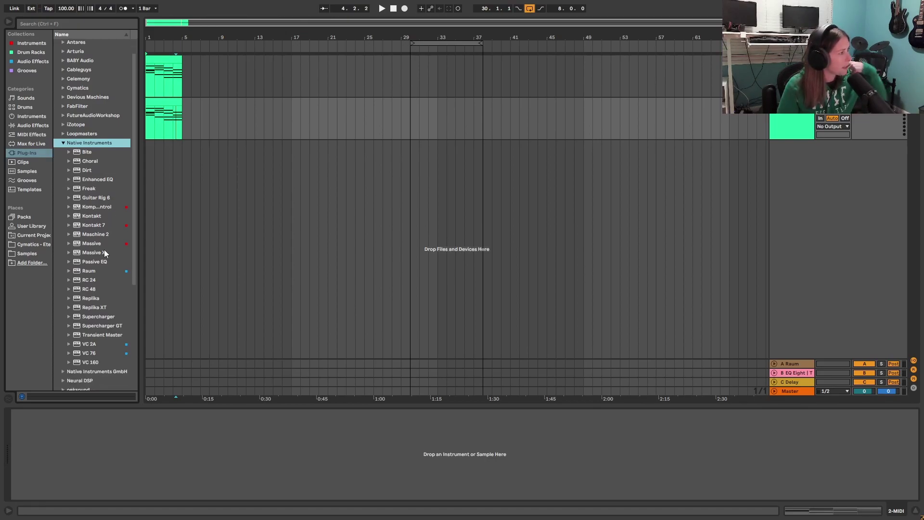
double_click(92, 225)
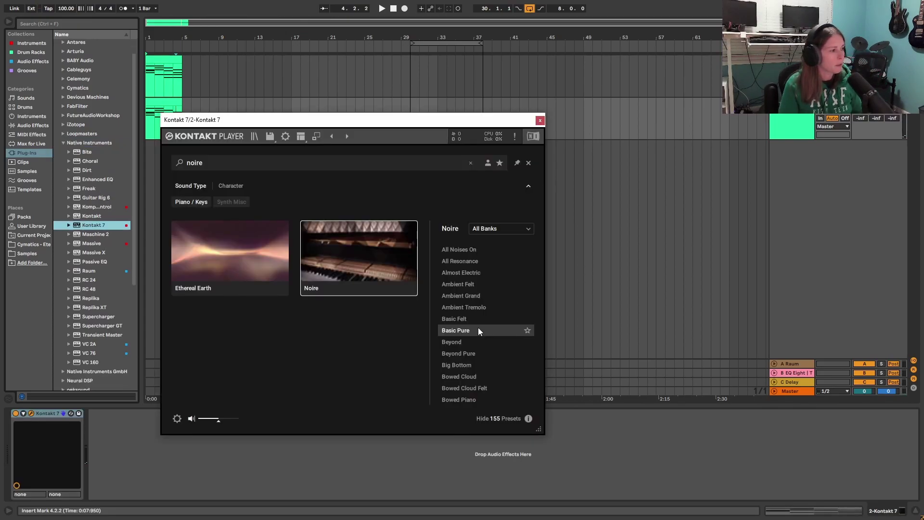
Load the Basic Pure preset of the Noire piano in Kontakt 7 and close the plug-in window.
double_click(478, 330)
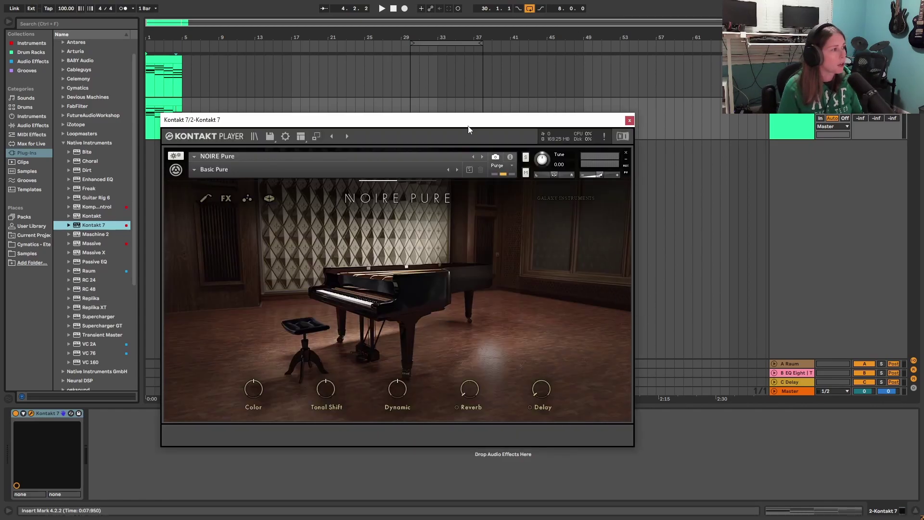
left_click_drag(363, 124, 433, 102)
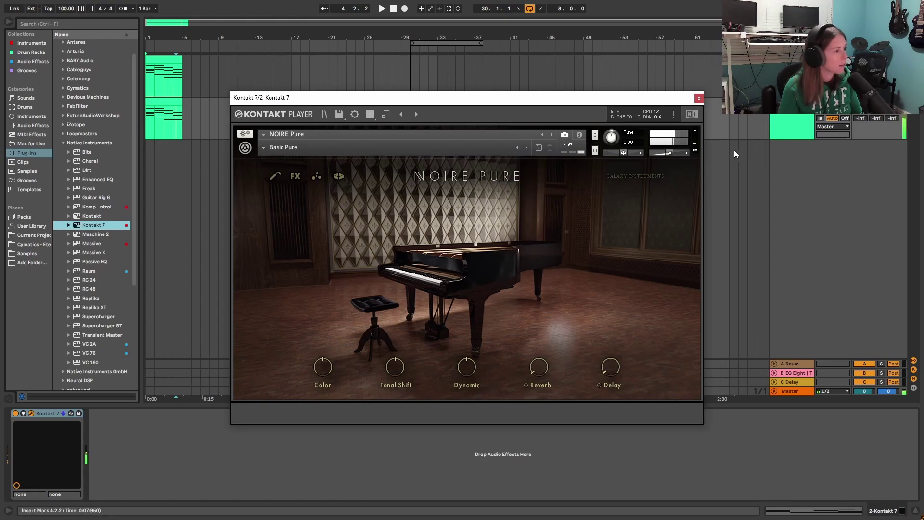
left_click(699, 98)
Group the Kontakt 7 device on the duplicated track into an Instrument Rack.
left_click(171, 133)
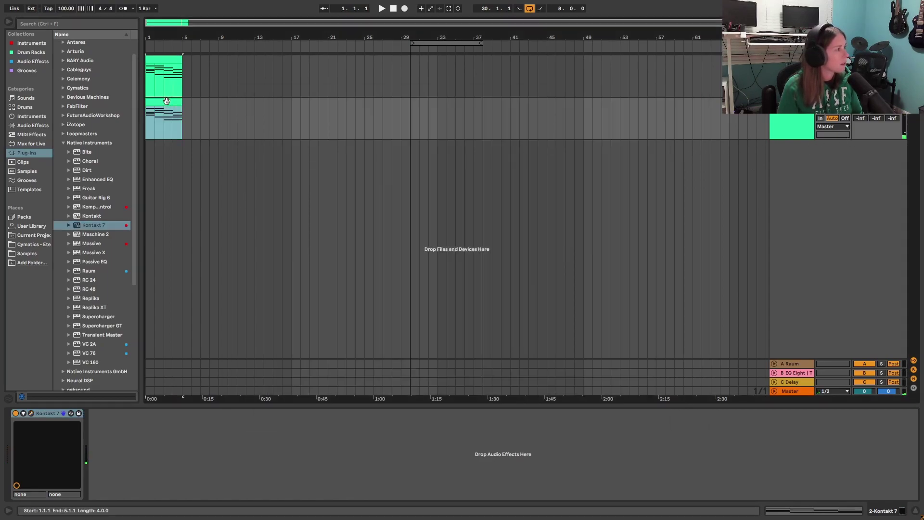
left_click(42, 414)
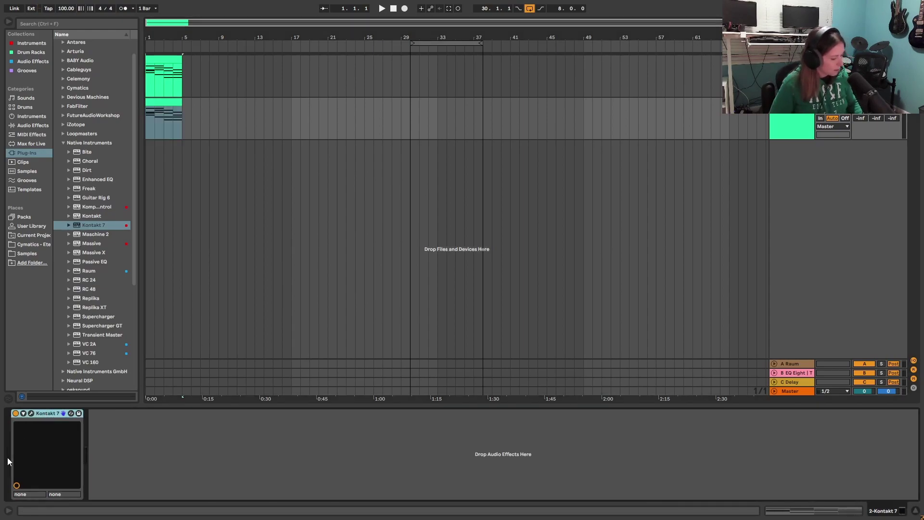
key("ctrl+g")
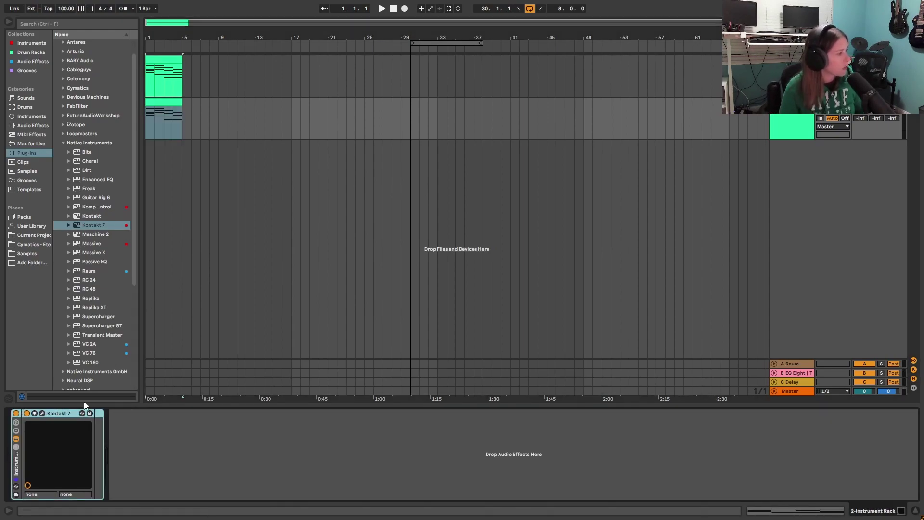
Show the Instrument Rack's chain list and add Wavetable as a second chain alongside Kontakt 7.
left_click(16, 447)
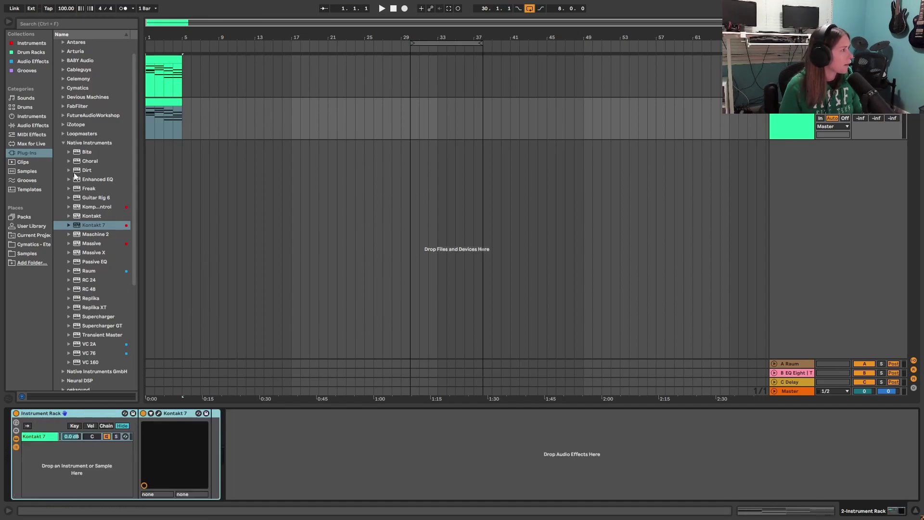
left_click(41, 117)
left_click_drag(97, 189, 79, 456)
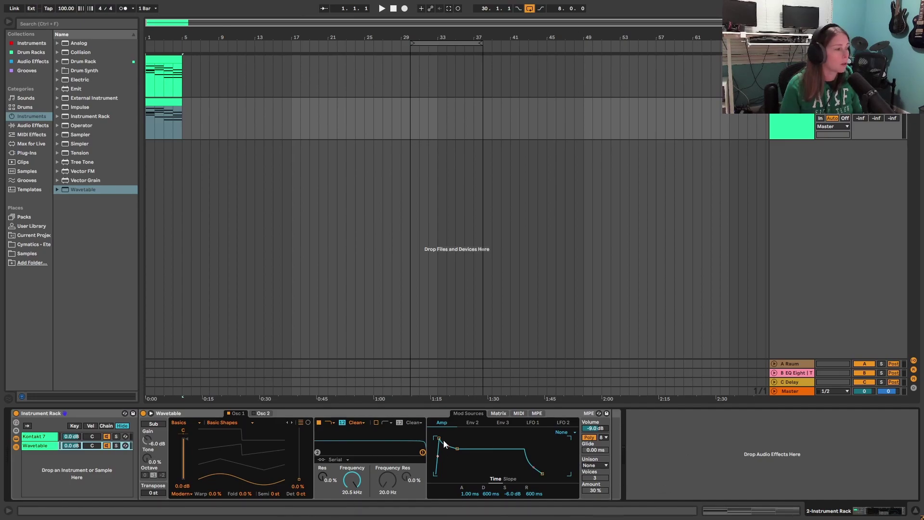
Play the layered chords and set the arrangement loop to start at 1.1.1 with a length of four bars.
left_click(785, 121)
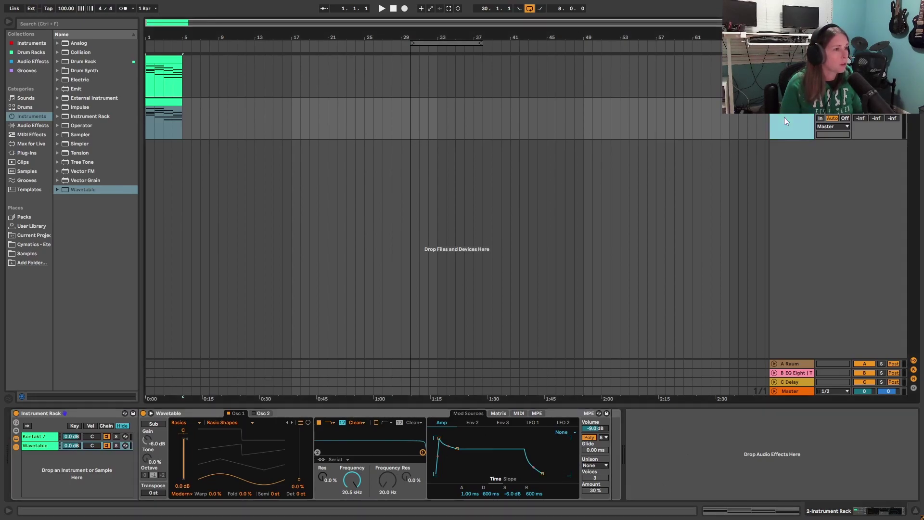
left_click(382, 9)
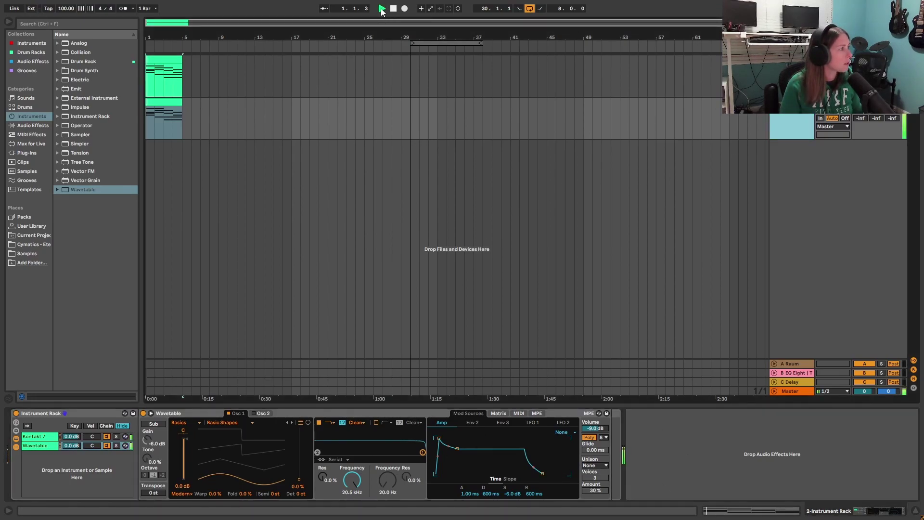
left_click_drag(456, 47, 183, 42)
left_click(530, 8)
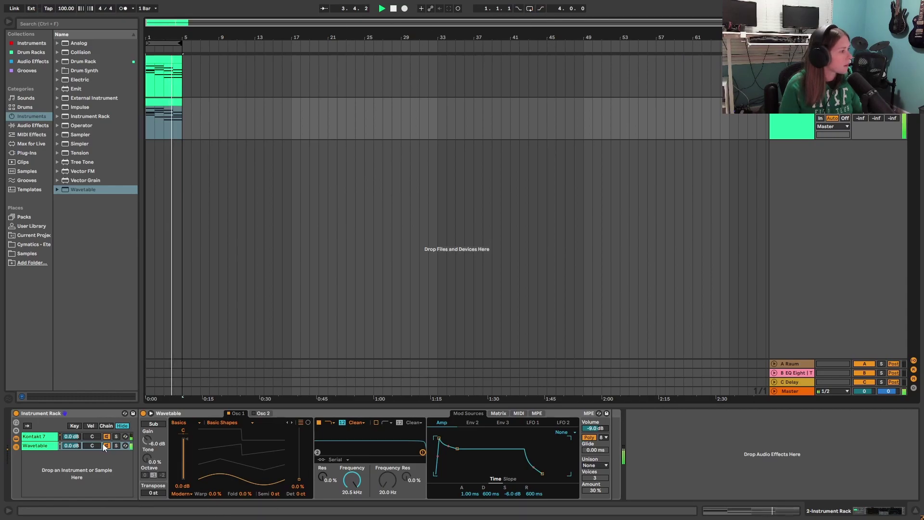
left_click(264, 413)
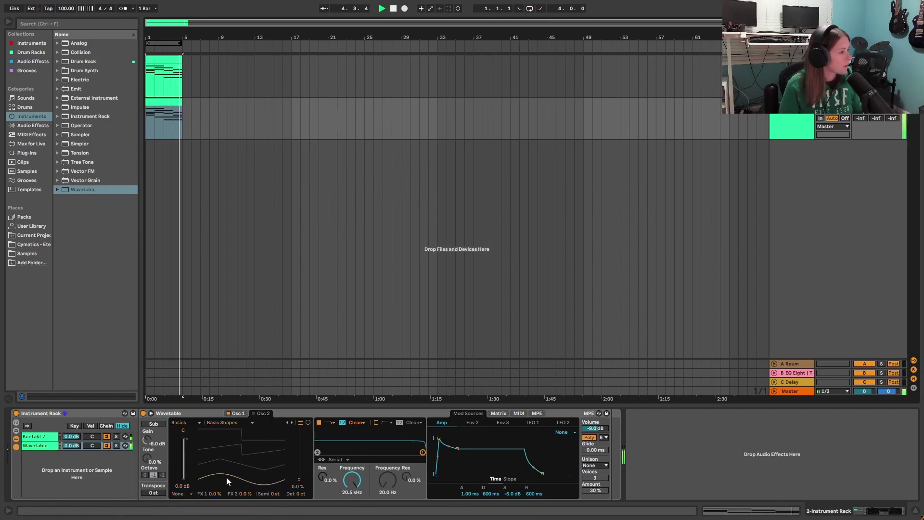
left_click(394, 9)
left_click(382, 9)
left_click(530, 9)
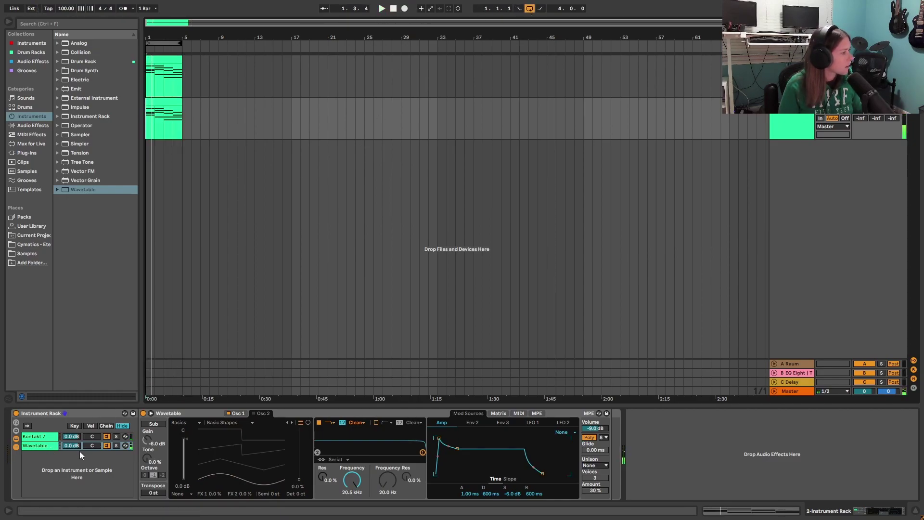
Lower the Wavetable chain's volume to -5.2 dB during playback, comparing the sound with that chain off and on.
left_click_drag(67, 448, 68, 463)
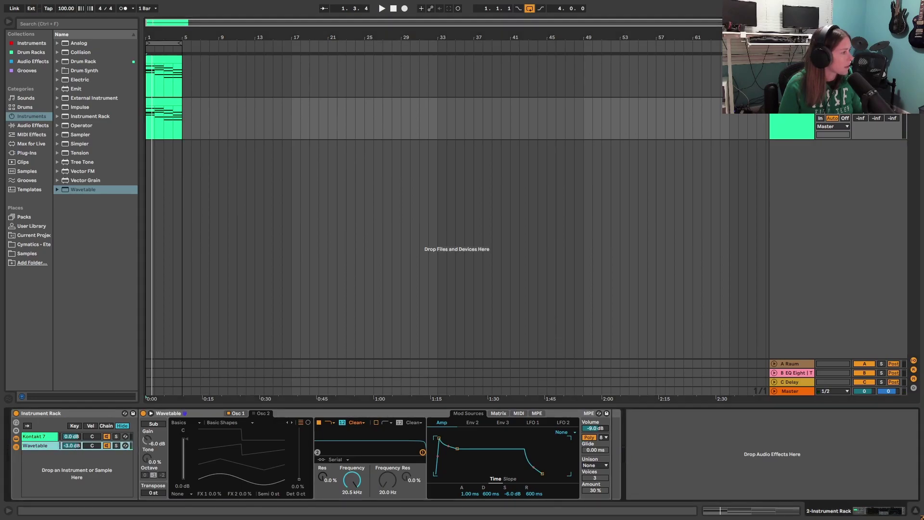
key("space")
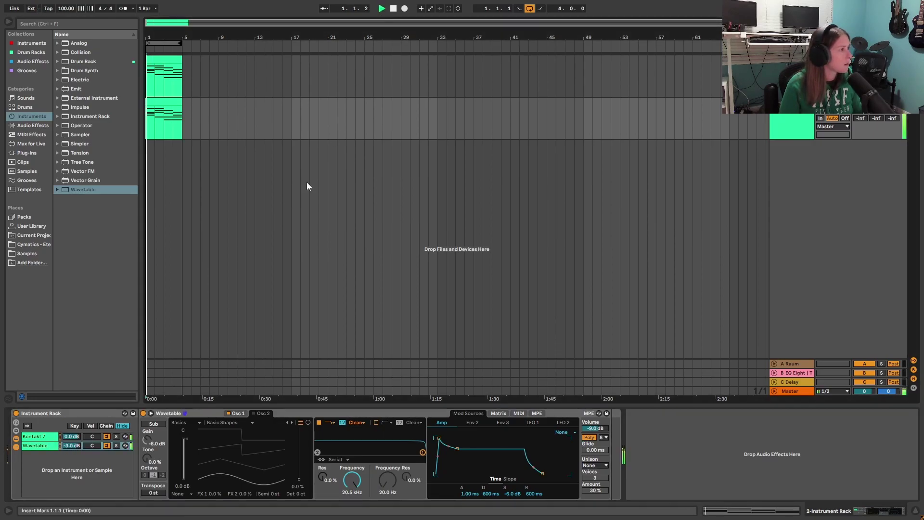
left_click_drag(71, 445, 71, 456)
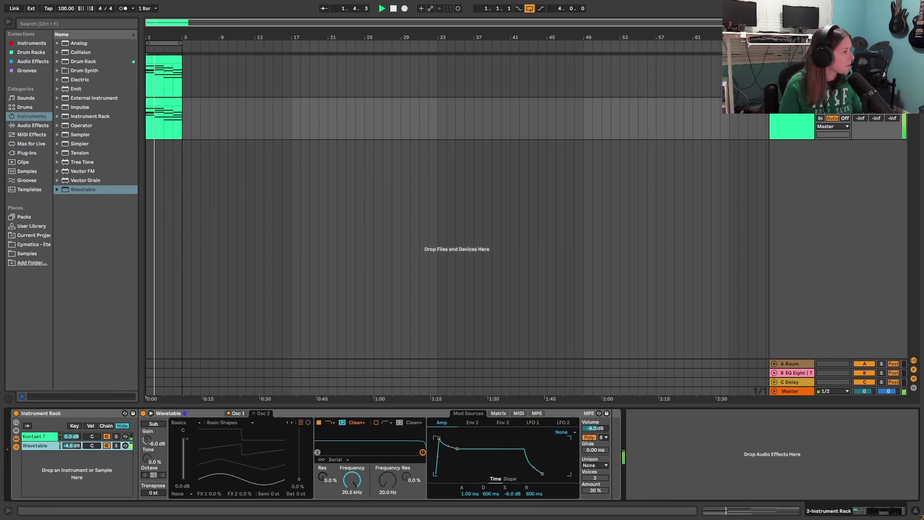
left_click(107, 445)
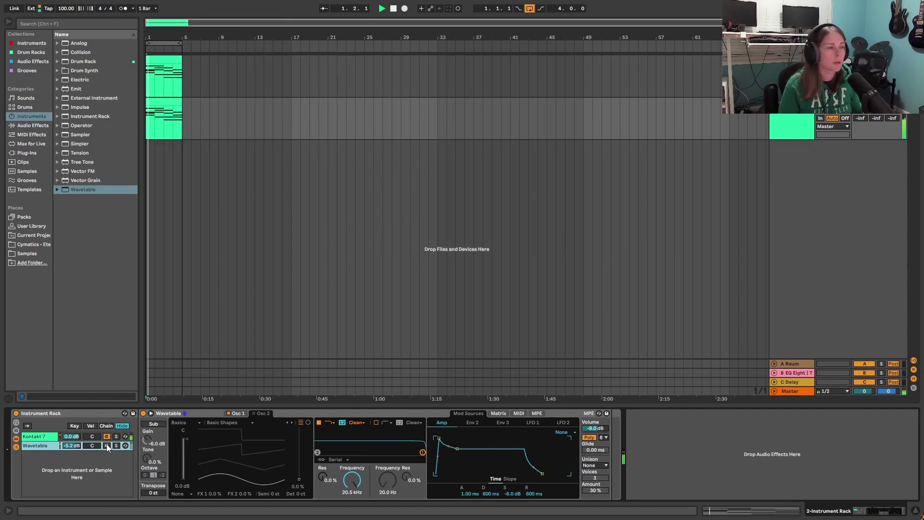
left_click(107, 445)
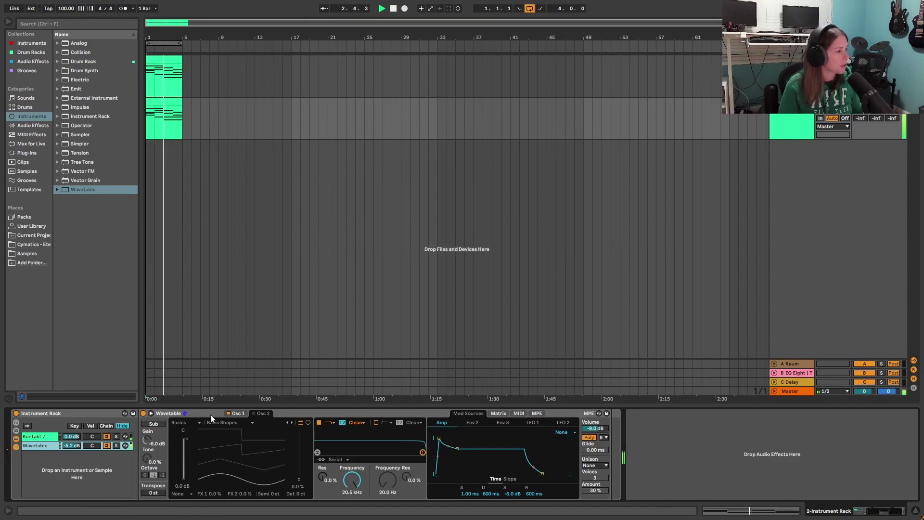
Enable Wavetable's second oscillator with 12 ct detune, and set the first filter to 921 Hz with 2.6% resonance.
left_click(254, 414)
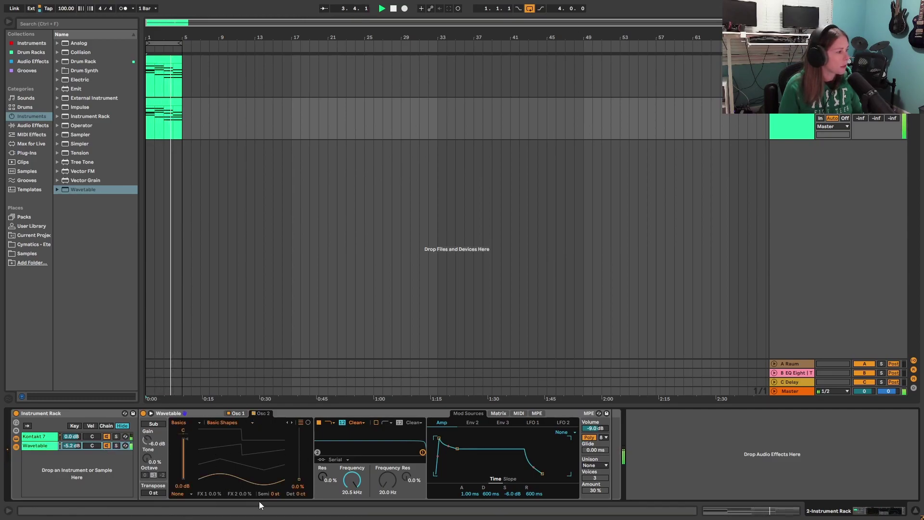
left_click_drag(299, 494, 299, 477)
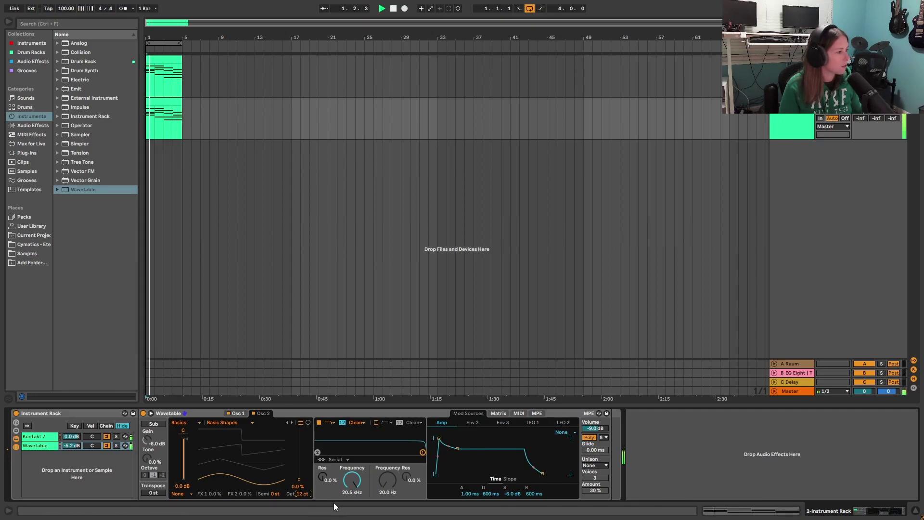
left_click_drag(422, 453, 352, 453)
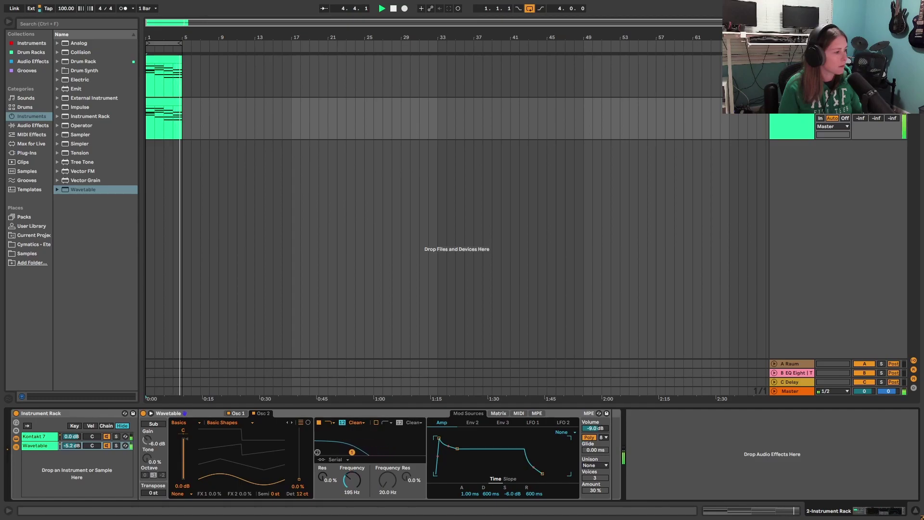
left_click_drag(370, 452, 376, 452)
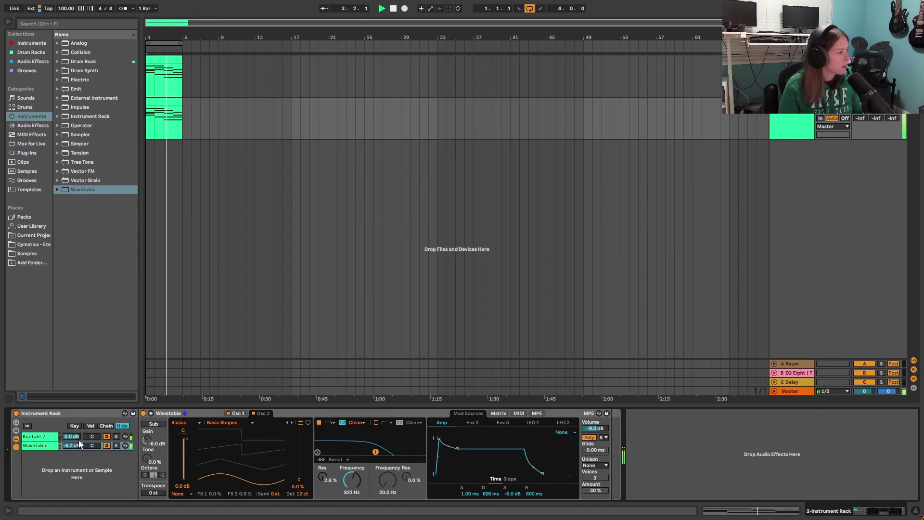
Set the Wavetable chain to -3.7 dB and shape its amp envelope to 10.7 ms attack, 333 ms decay and -7.2 dB sustain.
left_click_drag(75, 447, 76, 439)
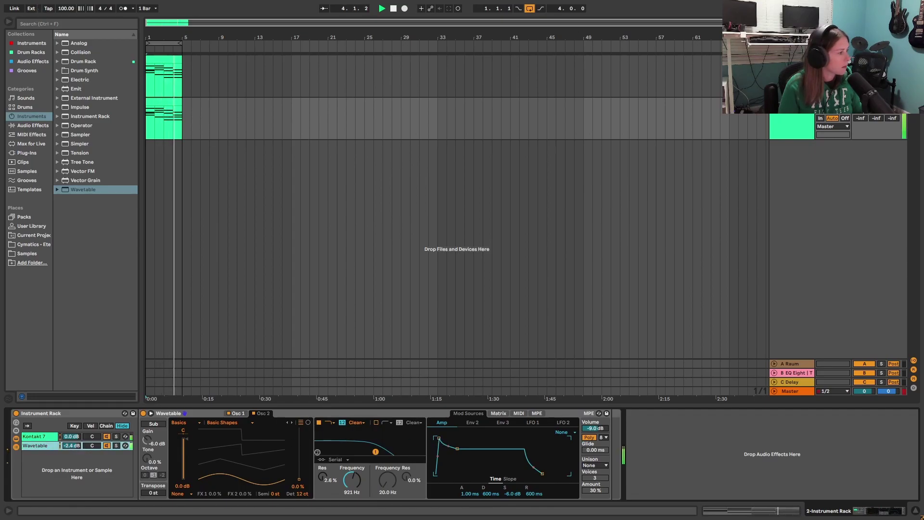
left_click_drag(439, 438, 458, 451)
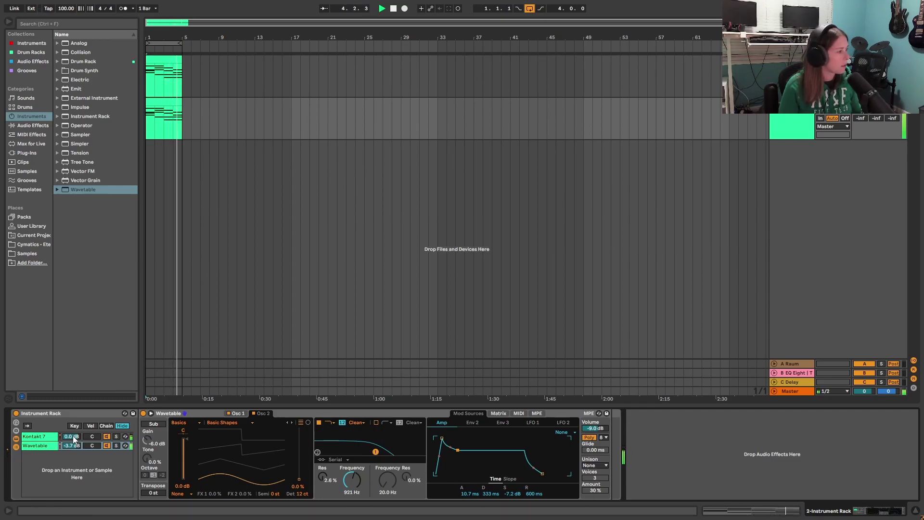
Open the duplicated track's chord clip in an enlarged note editor, expand the velocity lane, and lower the velocity of all notes.
key("shift+Tab")
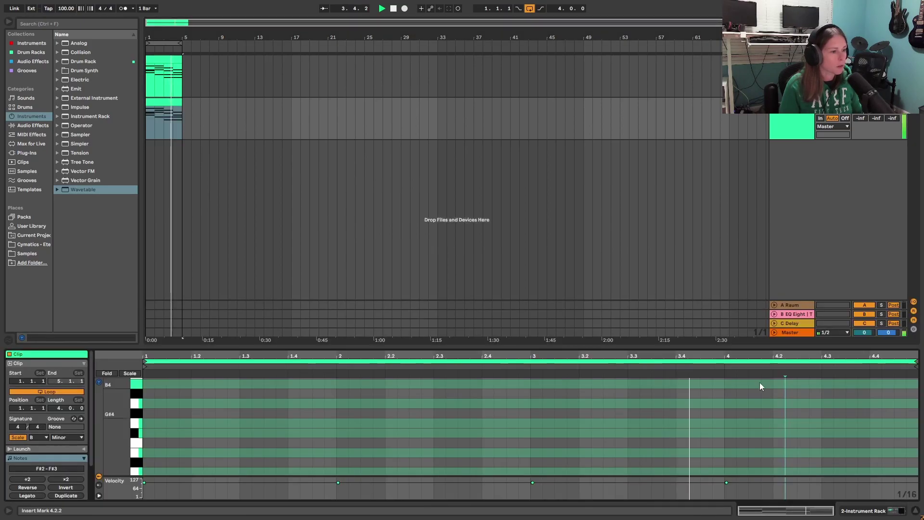
key("ctrl+alt+e")
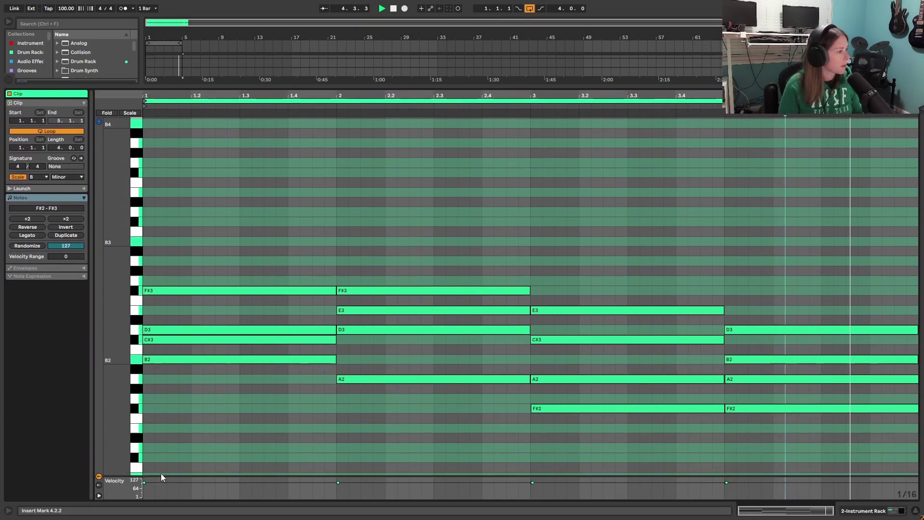
left_click_drag(161, 477, 289, 300)
scroll(242, 238, "down", 6)
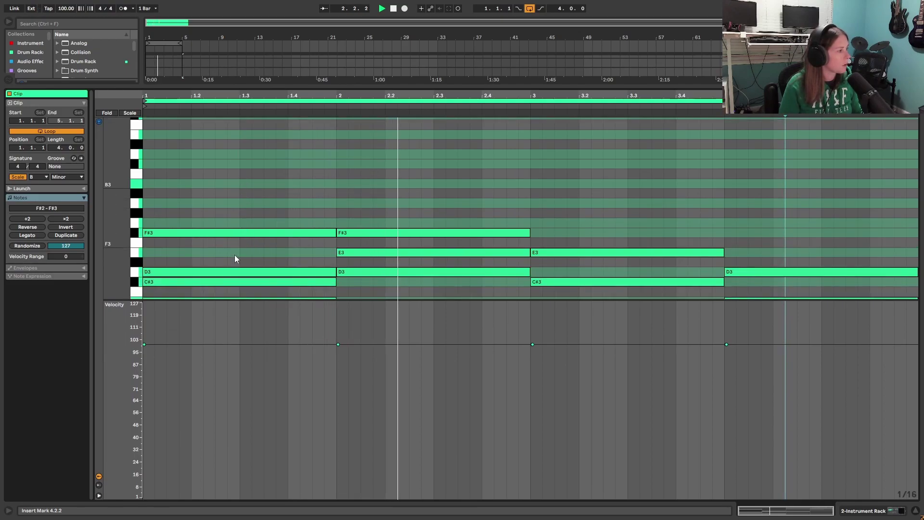
key("ctrl+a")
left_click_drag(144, 332, 144, 358)
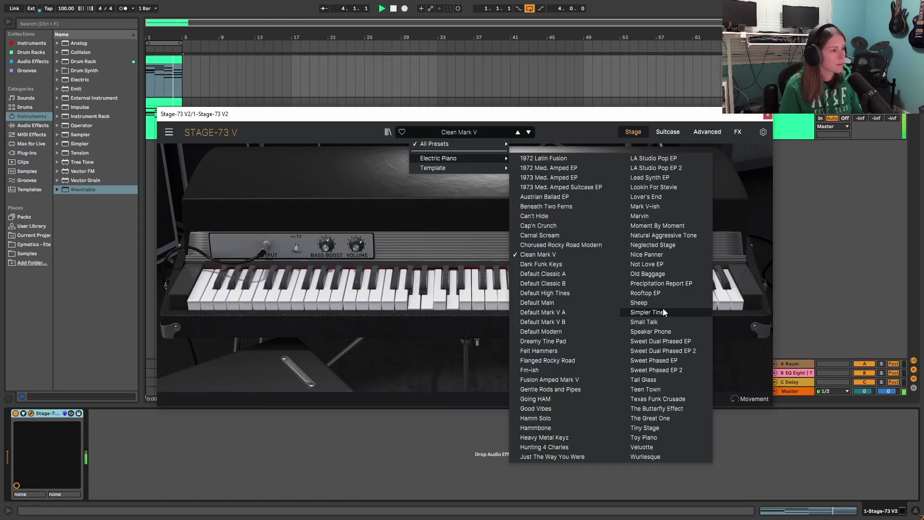
Load the Simpler Tines preset in Stage-73 V2, reduce its Timbre macro to 0.608, and close the plug-in window.
left_click(663, 312)
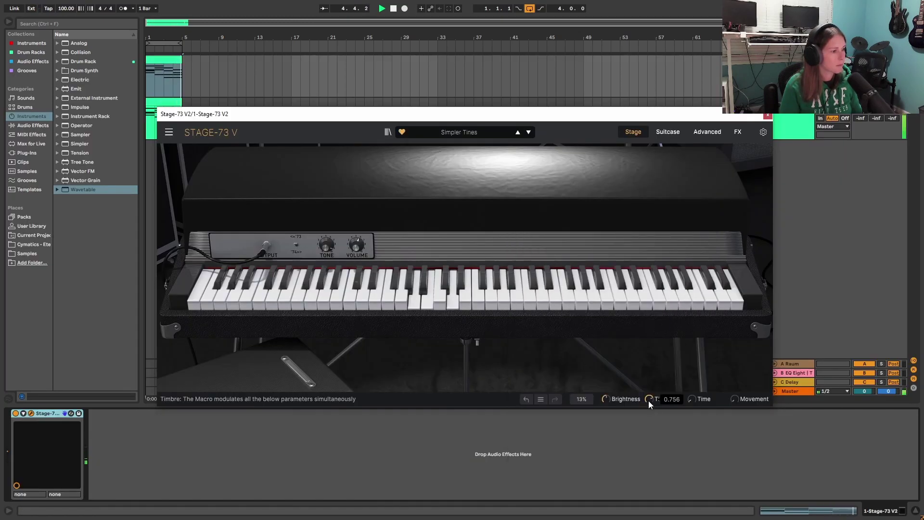
scroll(649, 401, "down", 3)
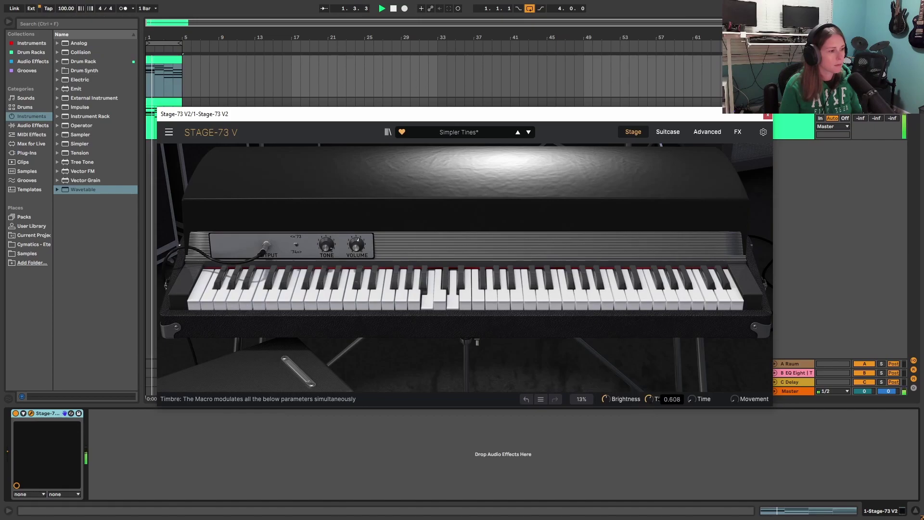
left_click(768, 116)
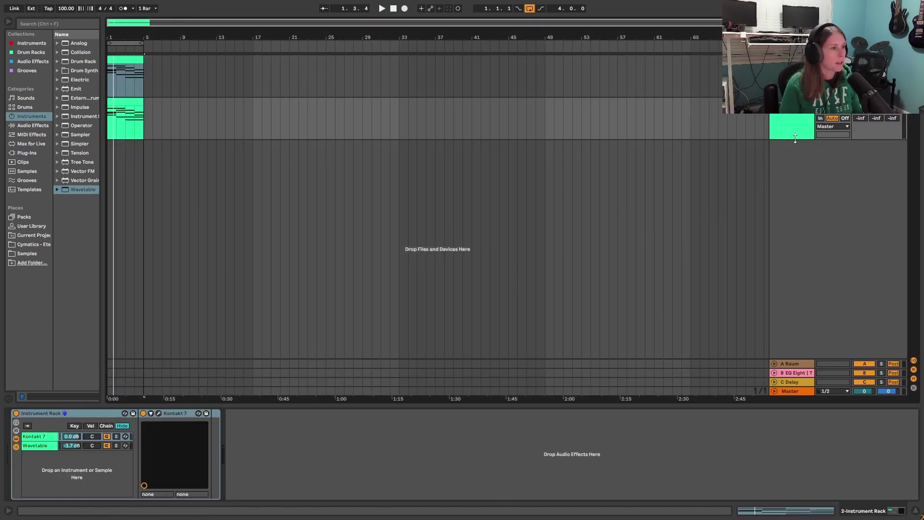
Insert a new MIDI track below the layered chord track and load Arturia's Analog Lab V on it from the VST3 plug-ins.
right_click(797, 126)
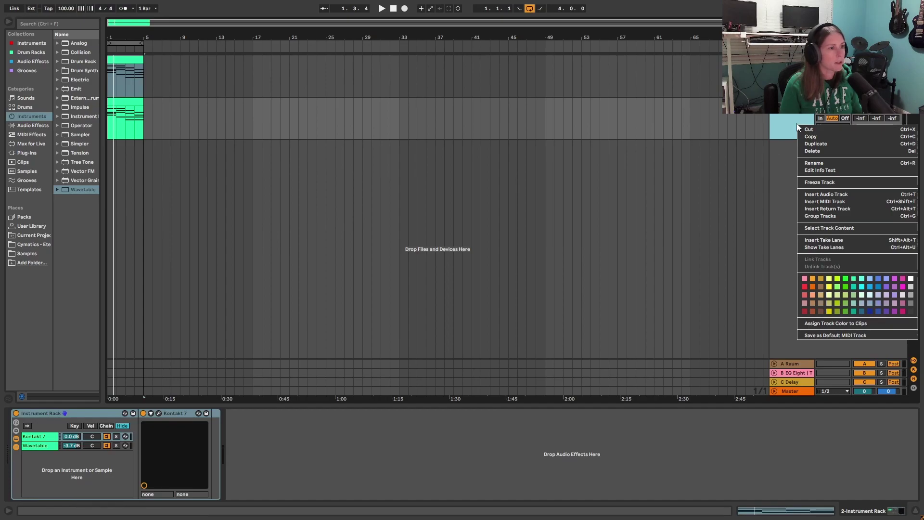
left_click(867, 202)
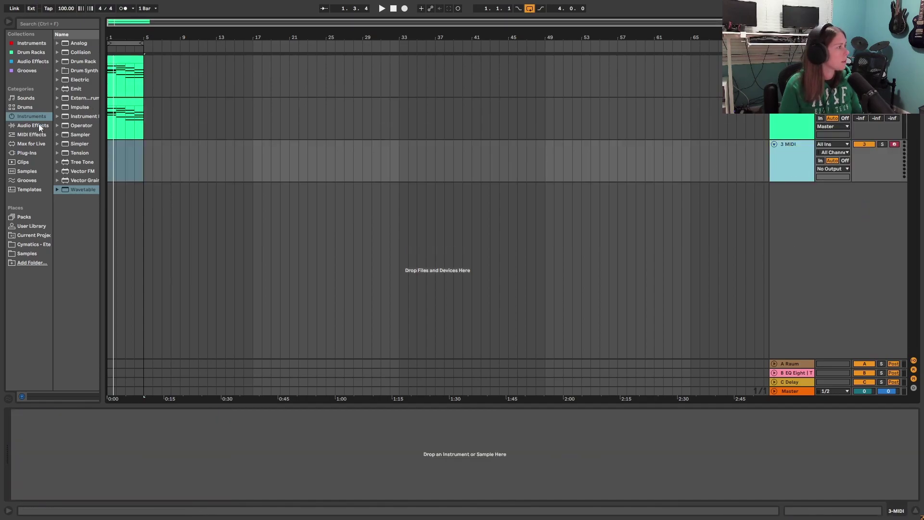
left_click(39, 154)
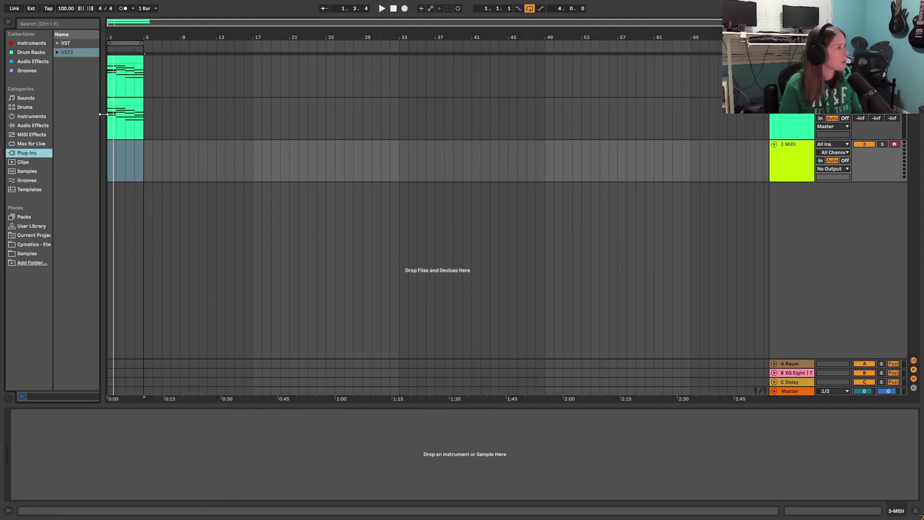
left_click_drag(100, 112, 114, 113)
left_click(57, 52)
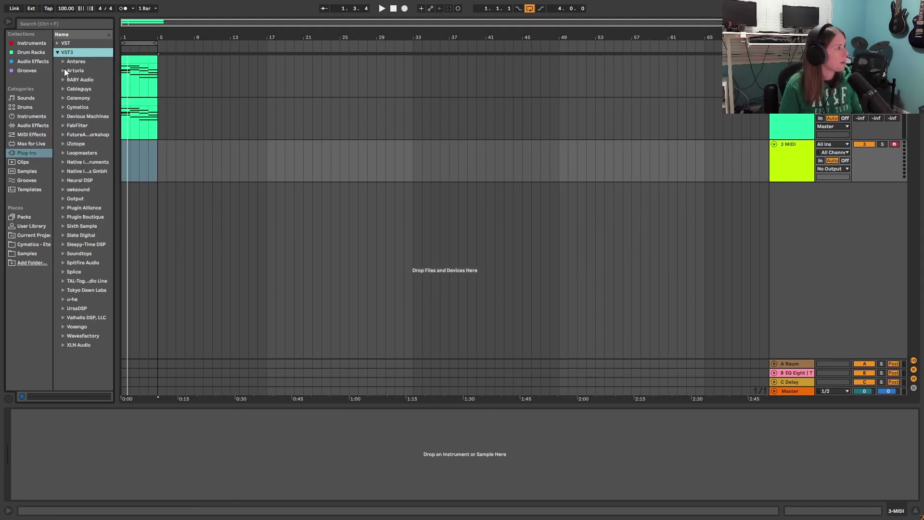
left_click(64, 70)
double_click(93, 80)
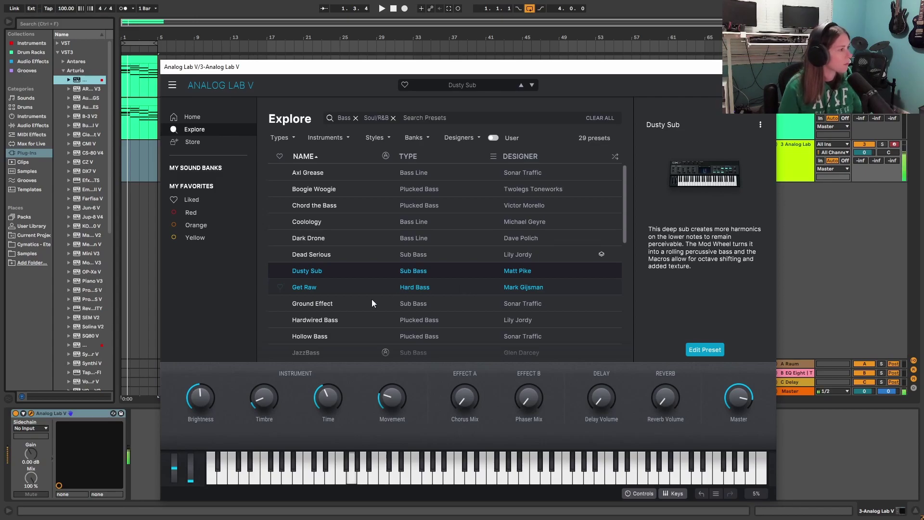
Audition the Ground Effect bass preset in Analog Lab V, then choose the JazzBass sub bass preset.
left_click(354, 304)
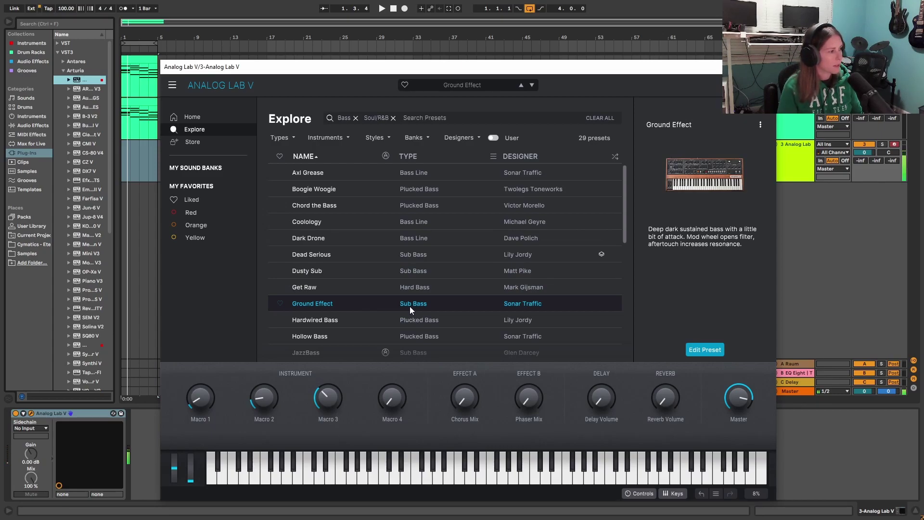
scroll(376, 337, "down", 3)
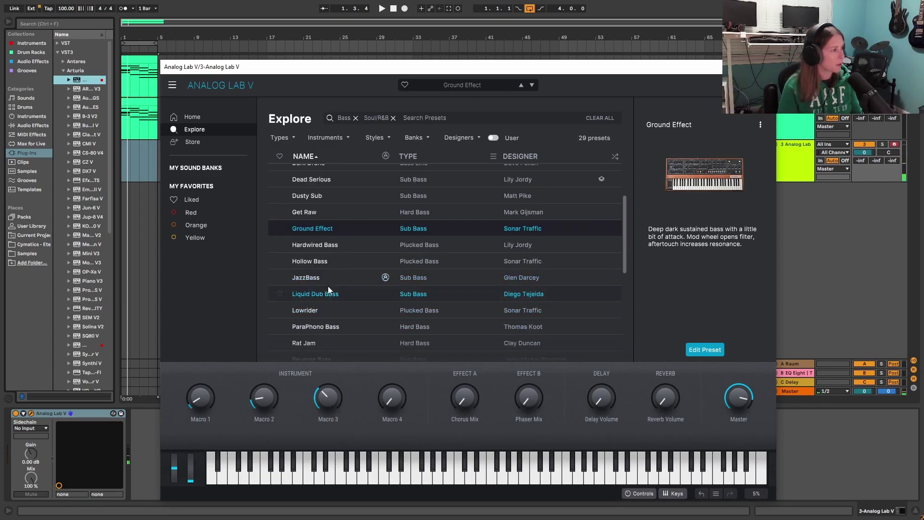
left_click(333, 274)
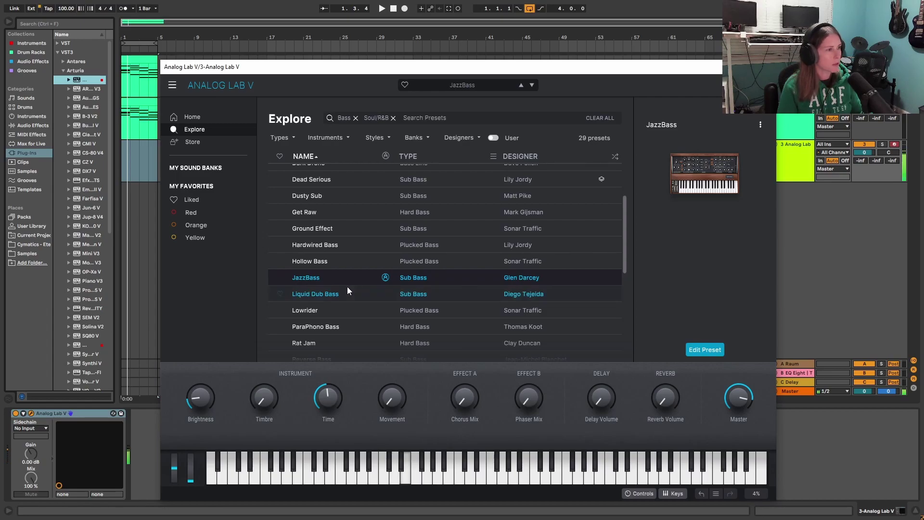
Record a four-bar bass line on the Analog Lab V track over the looped chords.
left_click(404, 9)
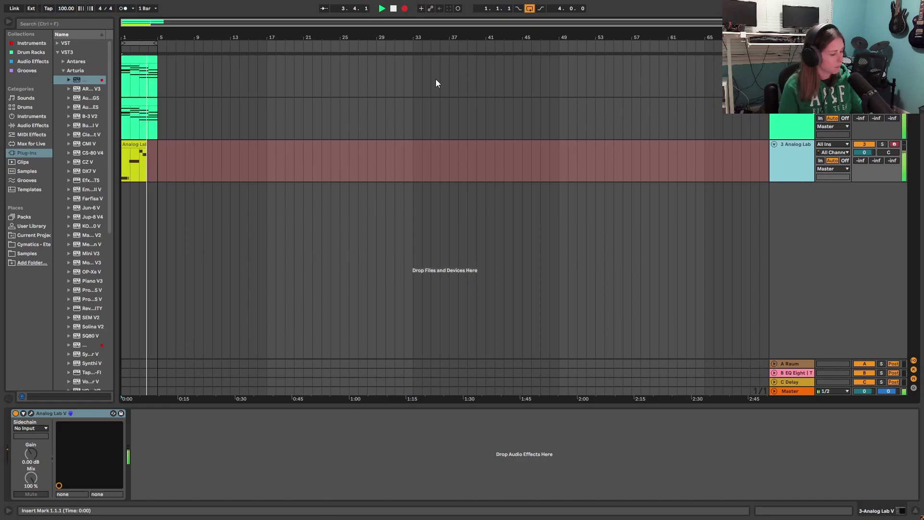
left_click(393, 9)
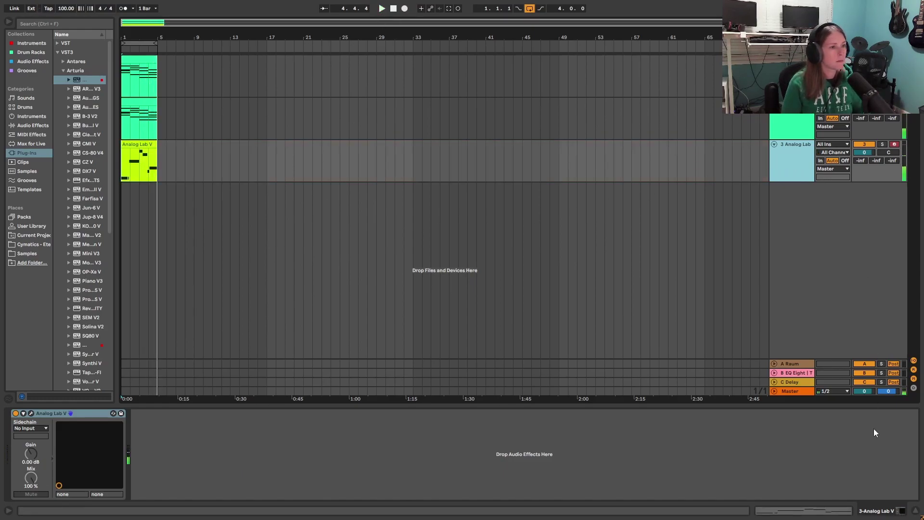
Quantize all notes of the recorded Analog Lab V bass clip using the quantize settings.
key("shift+Tab")
left_click_drag(771, 276, 772, 203)
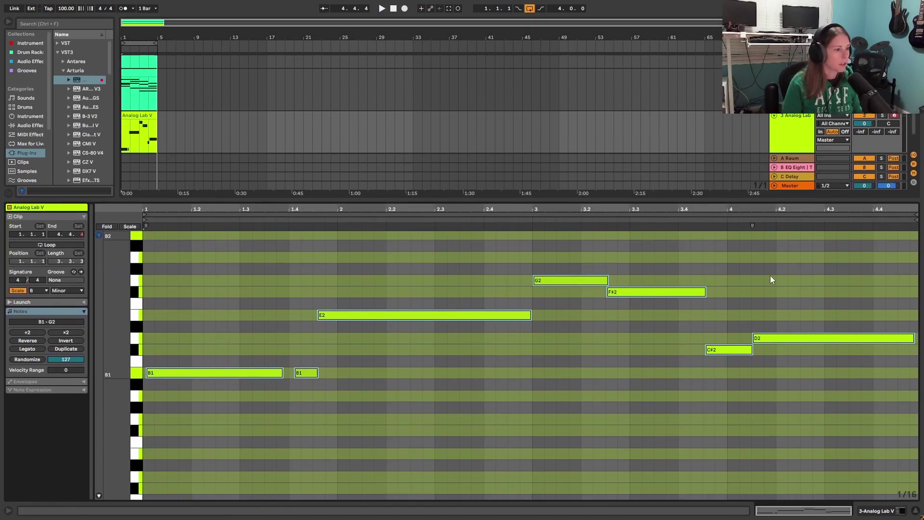
left_click(406, 429)
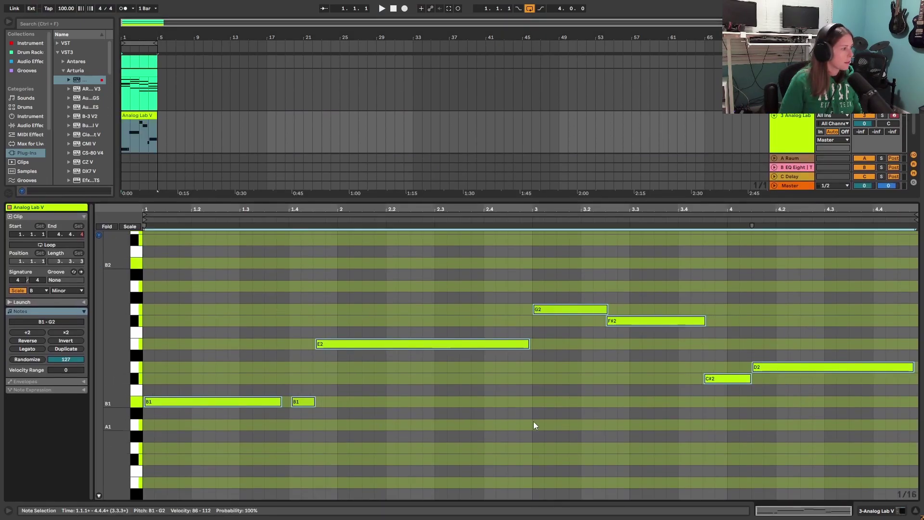
right_click(533, 421)
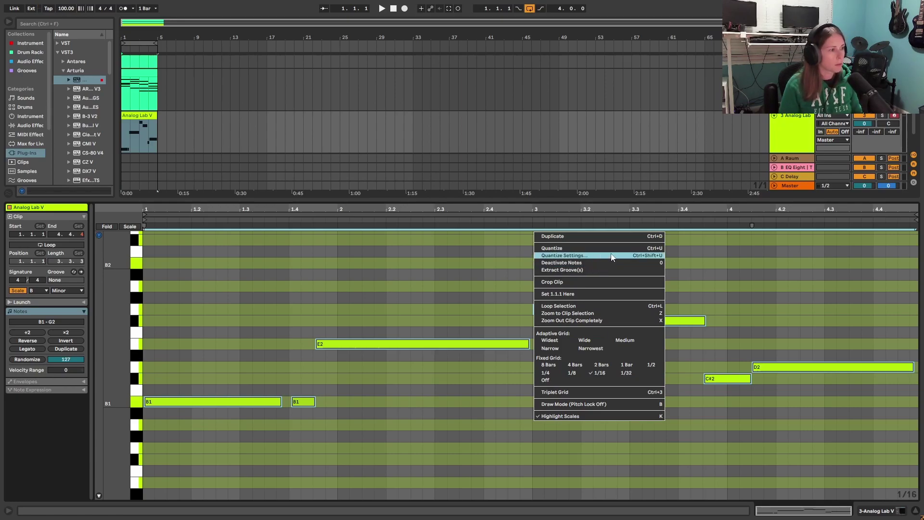
left_click(571, 256)
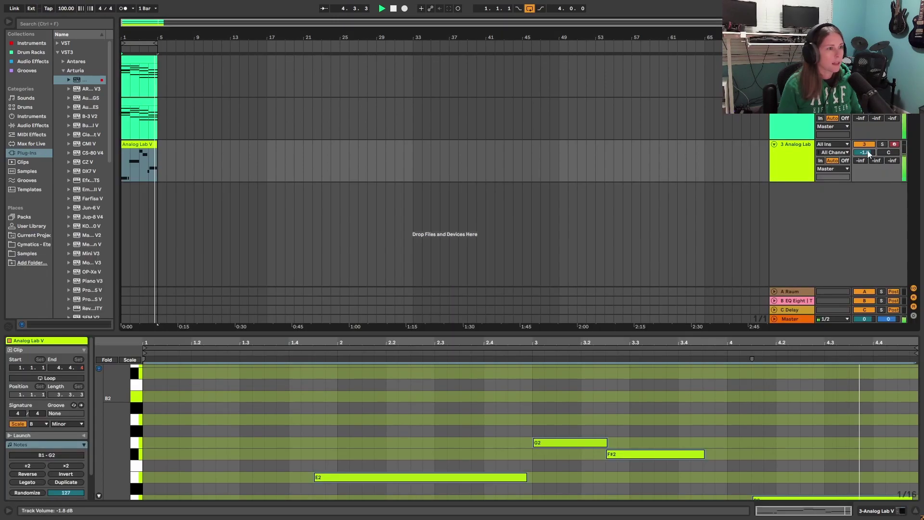
Duplicate the Analog Lab V bass track to create a second bass layer.
left_click(796, 153)
key("space")
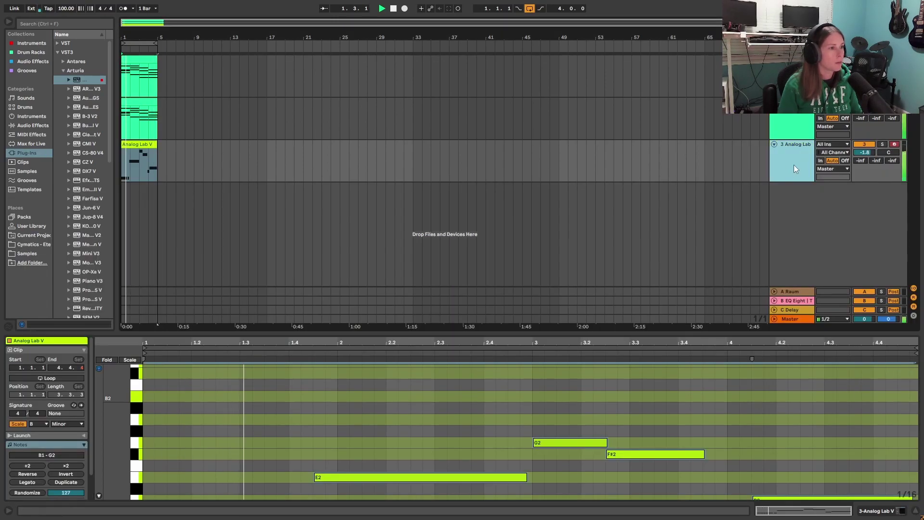
right_click(794, 164)
left_click(835, 185)
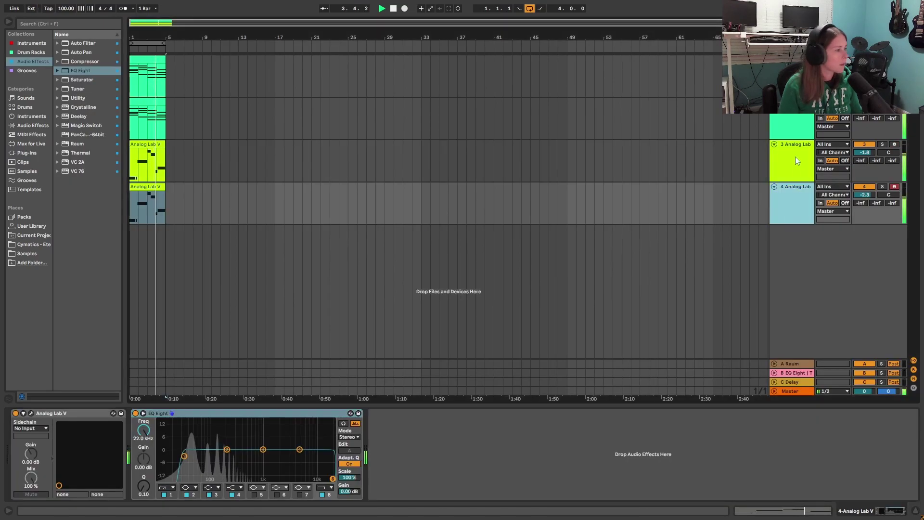
Change band 1 of the original bass track's EQ Eight to a gentler low-cut filter and adjust its cutoff frequency.
left_click(795, 157)
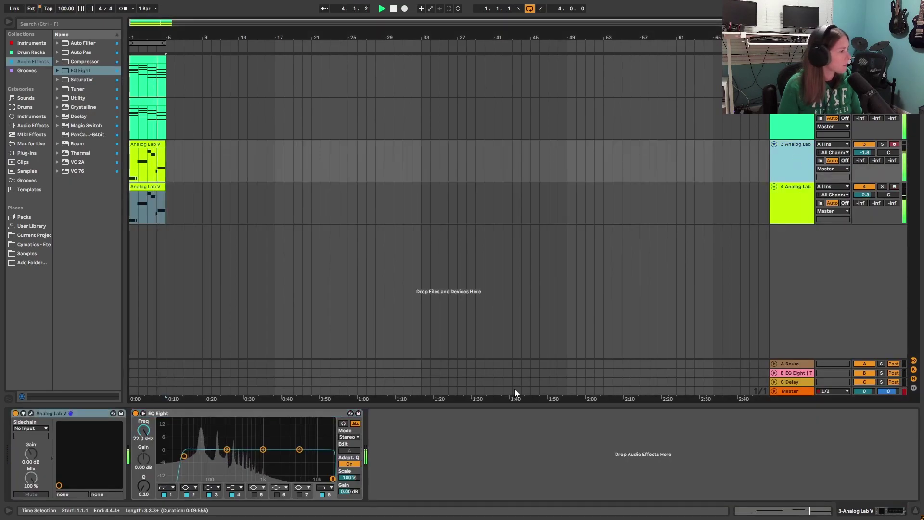
left_click(166, 487)
left_click(166, 438)
left_click_drag(185, 457, 178, 455)
left_click(791, 158)
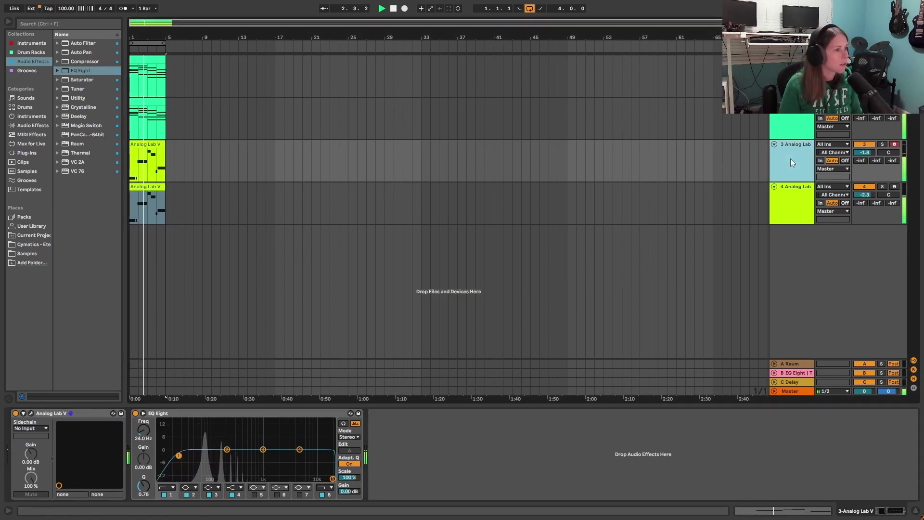
left_click_drag(177, 456, 182, 456)
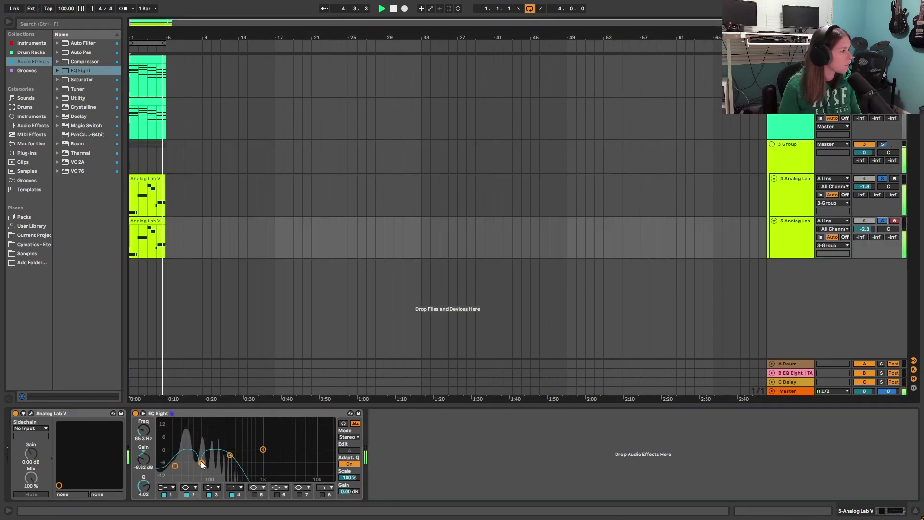
Set band 2 of the lower bass layer's EQ Eight to 53.9 Hz and -5.08 dB, and compare both layers' EQ curves.
left_click_drag(201, 462, 192, 458)
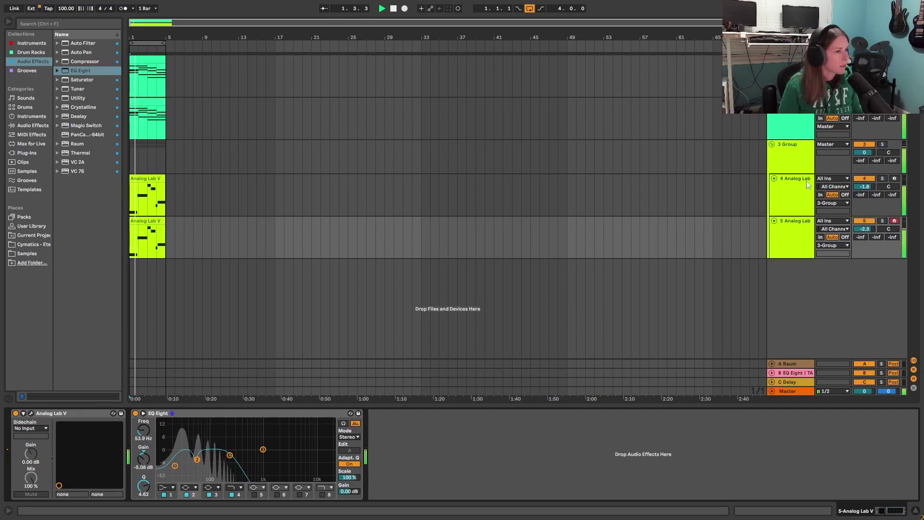
left_click(801, 195)
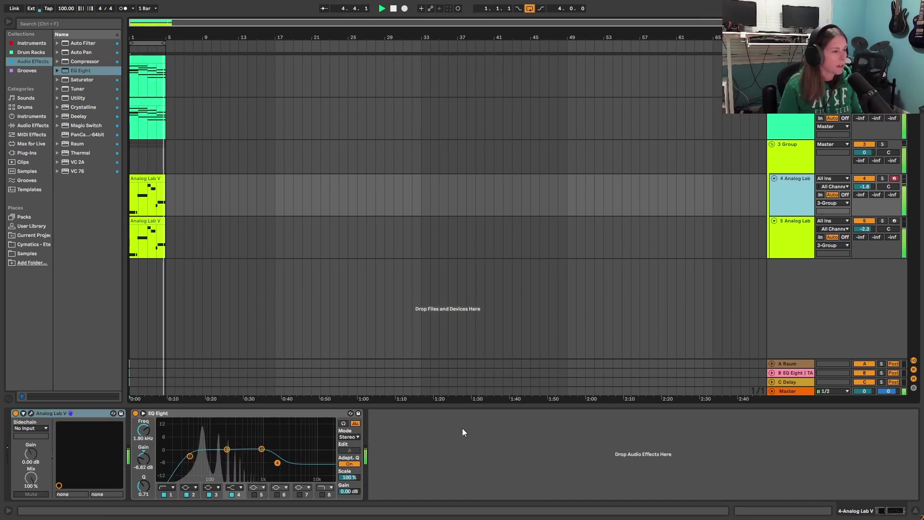
left_click(804, 233)
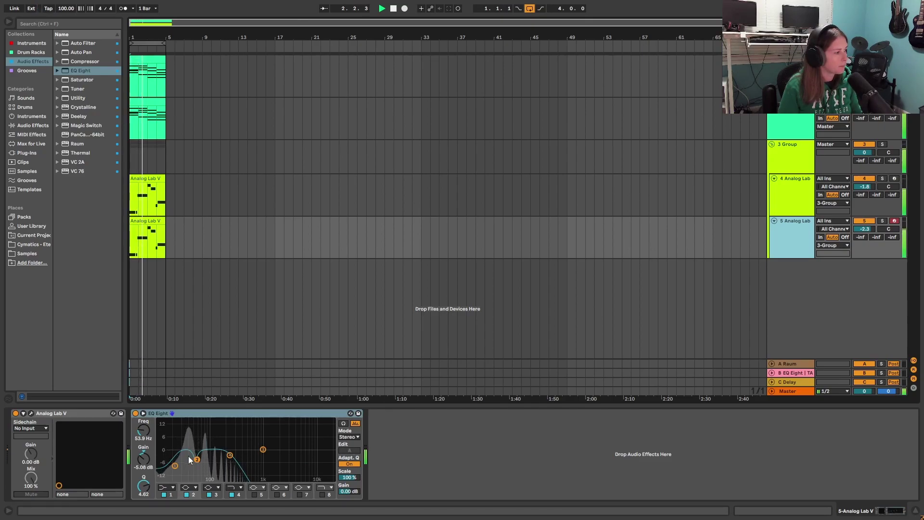
left_click(795, 201)
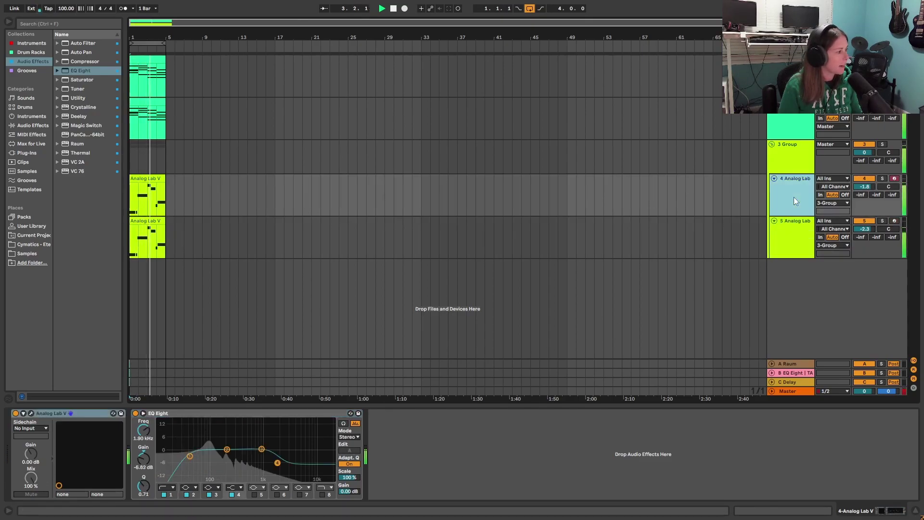
Stop playback, insert a new MIDI track below the bass layers, and load the Thermal effect on the bass group.
key("space")
key("ctrl+shift+t")
left_click(77, 153)
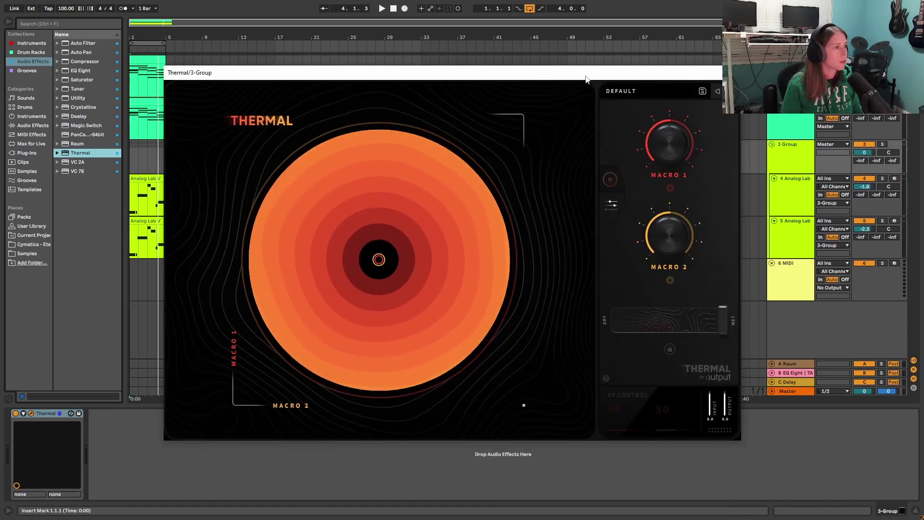
Choose the Agitated Lows bass preset in Thermal, adjust its Drive macro, and reduce the dry/wet mix.
left_click_drag(585, 75, 618, 65)
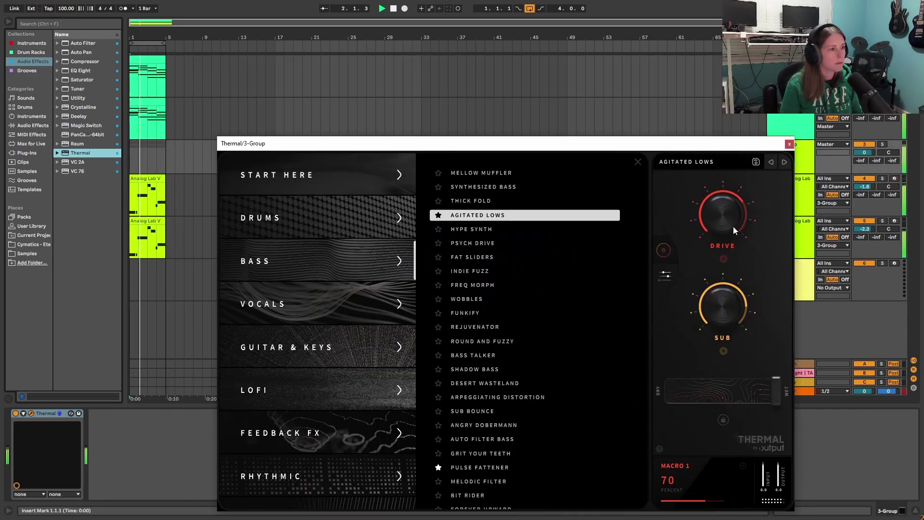
mouse_move(733, 226)
left_mouse_down()
mouse_move(733, 243)
mouse_move(732, 223)
left_mouse_up()
left_click_drag(770, 396, 711, 393)
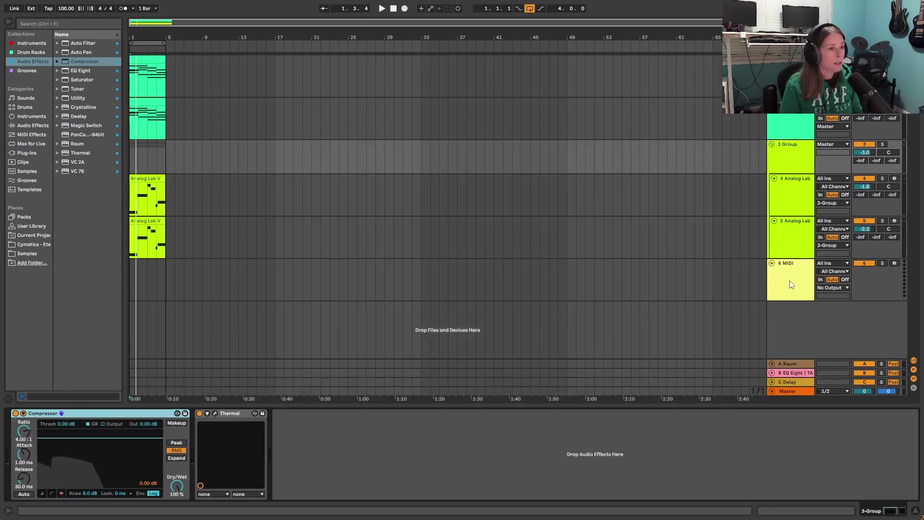
Record a four-bar drum pattern with the Drum Rack's C1 and C#1 samples, and nudge its last C1 note slightly later.
left_click(792, 284)
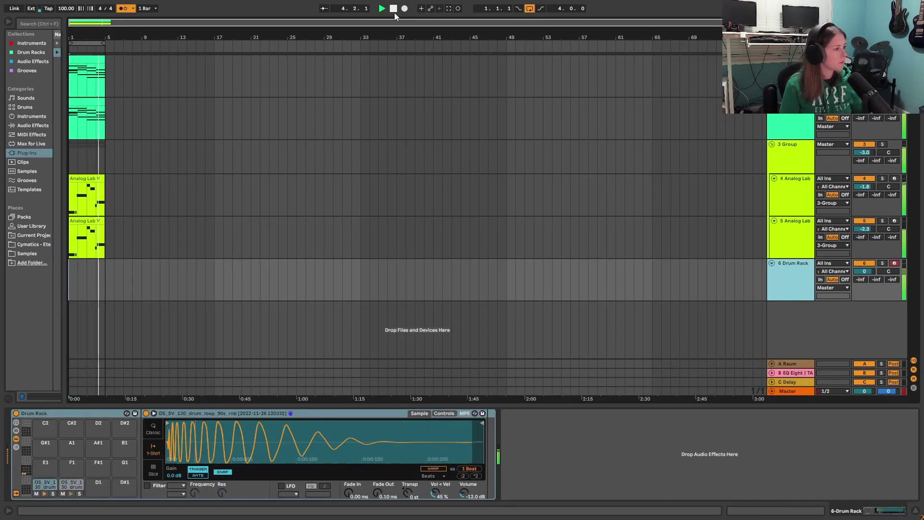
left_click(394, 13)
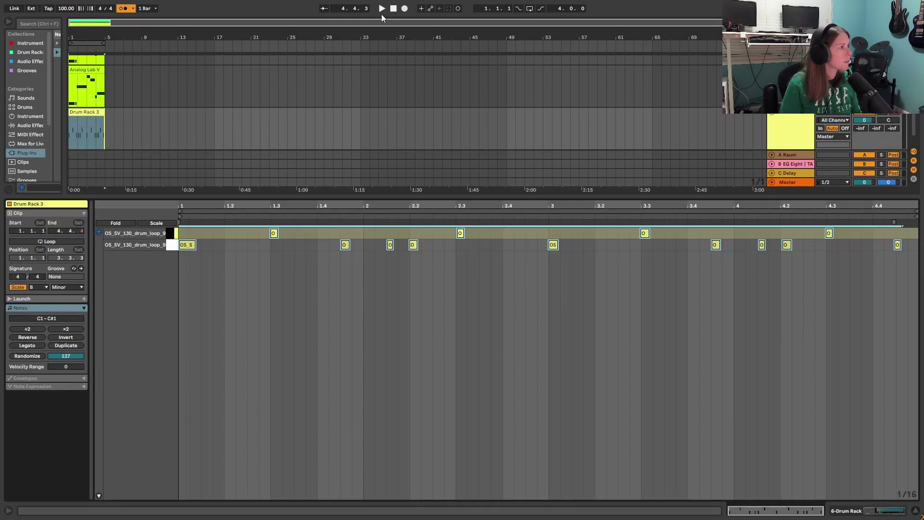
left_click(382, 8)
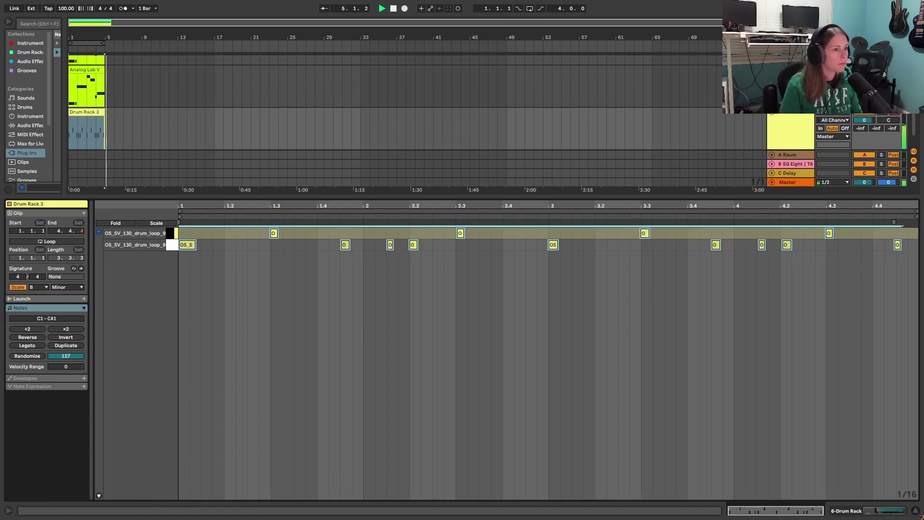
left_click(898, 245)
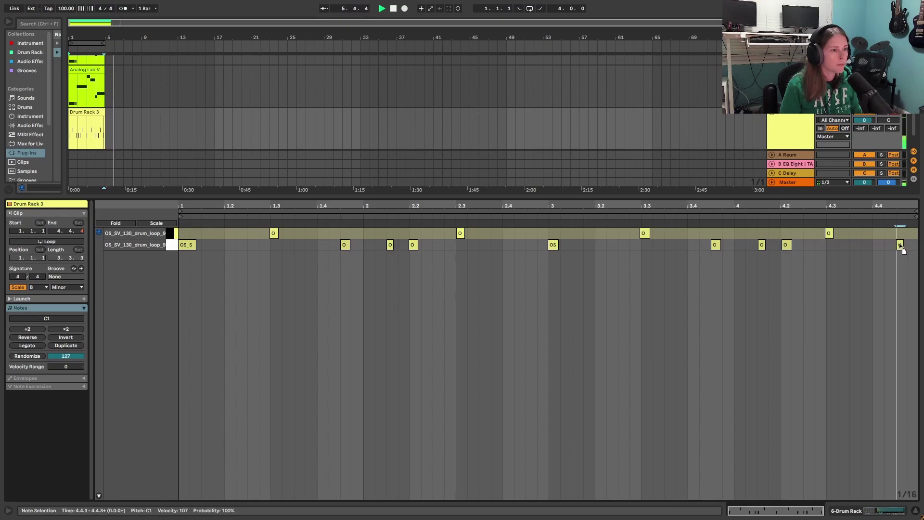
left_click_drag(844, 198, 842, 408)
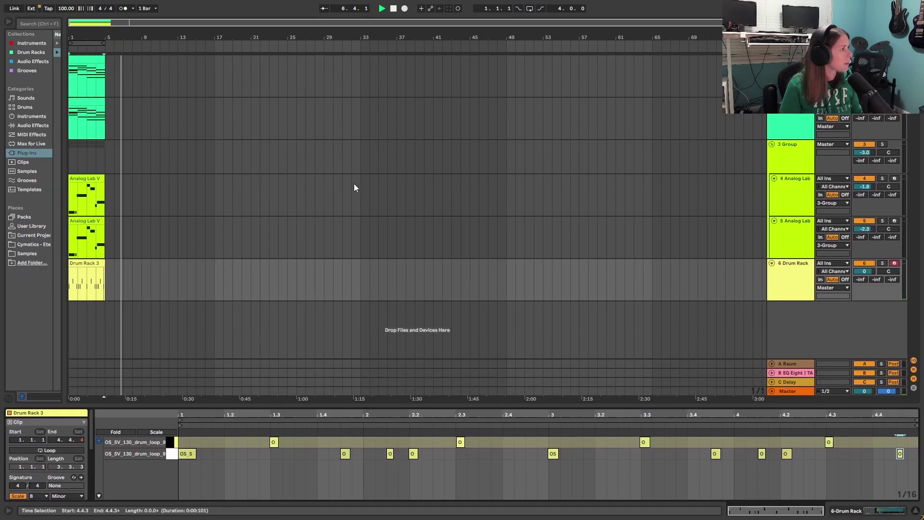
Insert a MIDI track below the Drum Rack for the CLF_ClosedHH_Trap hi-hat, with a four-bar clip starting on two eighth-note A3 hits.
right_click(787, 264)
left_click(826, 358)
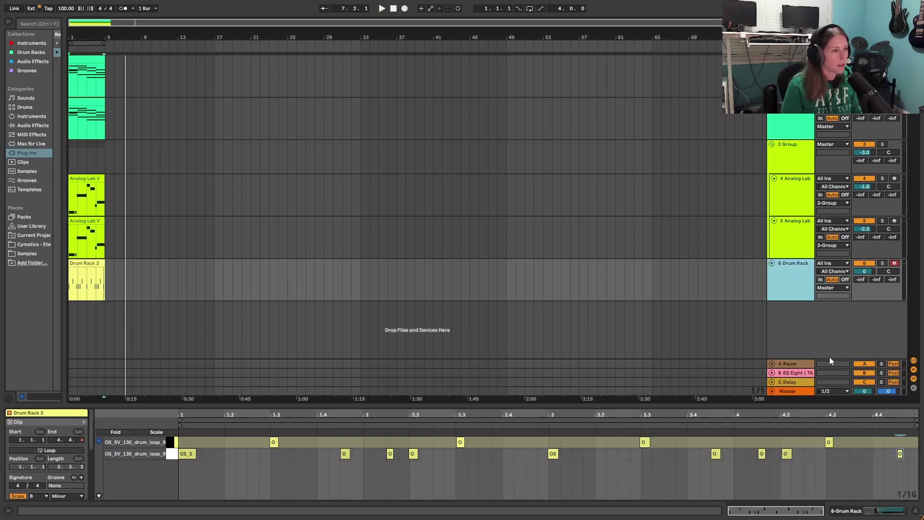
key("ctrl+shift+t")
left_click(72, 324)
key("space")
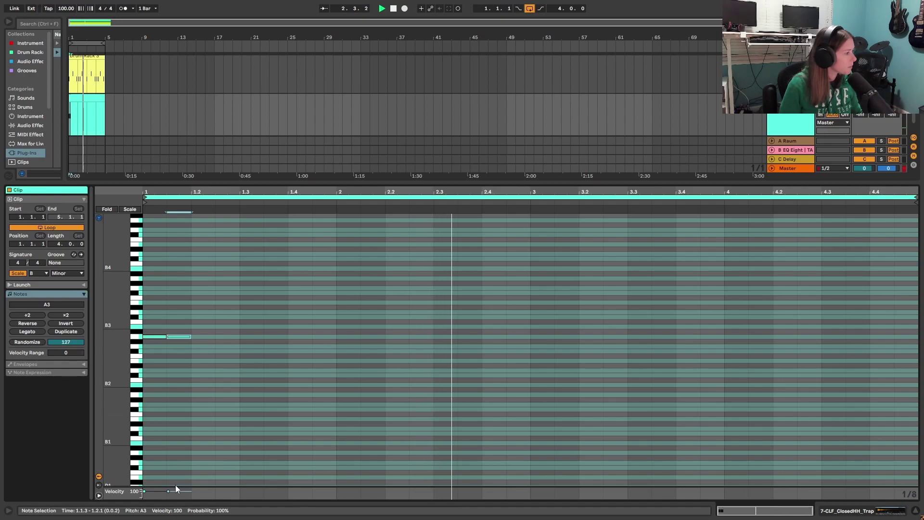
Set the two hi-hat notes' velocities to 111 and 85, and copy them to fill the clip's second beat.
left_click_drag(180, 487, 189, 366)
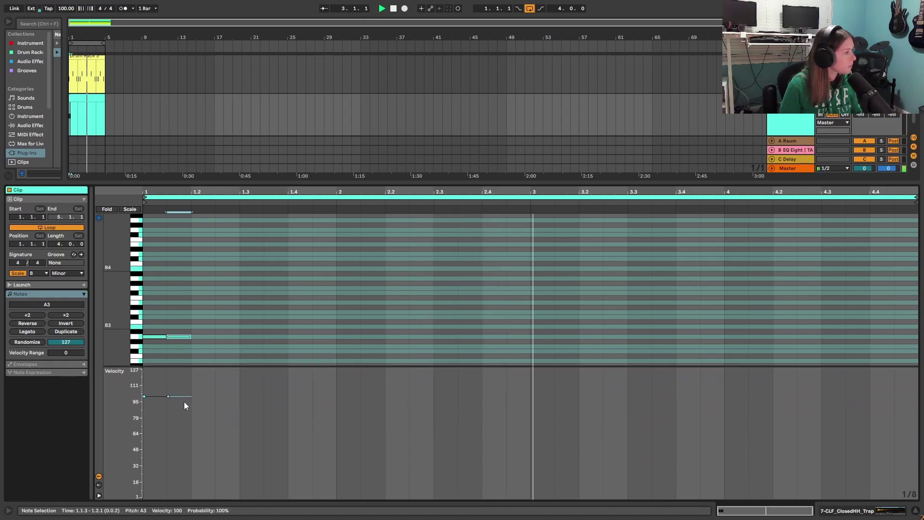
left_click_drag(166, 400, 185, 416)
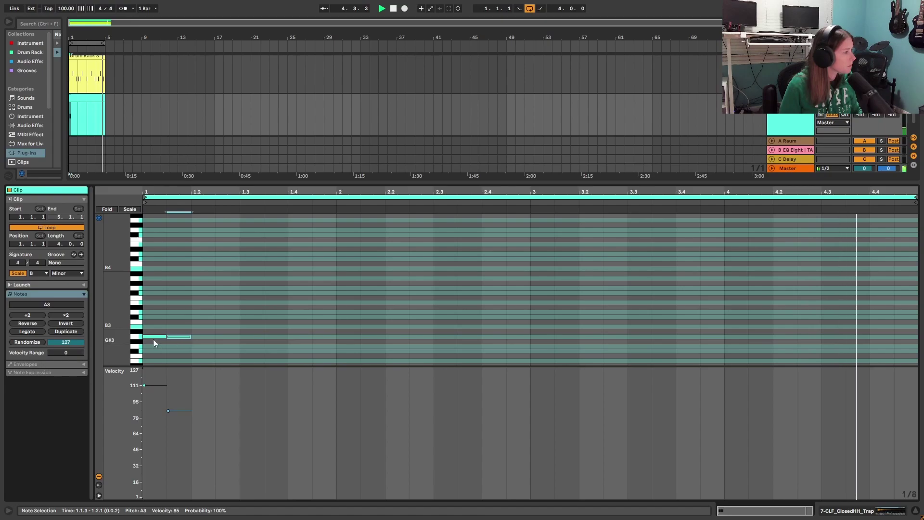
left_click(203, 337)
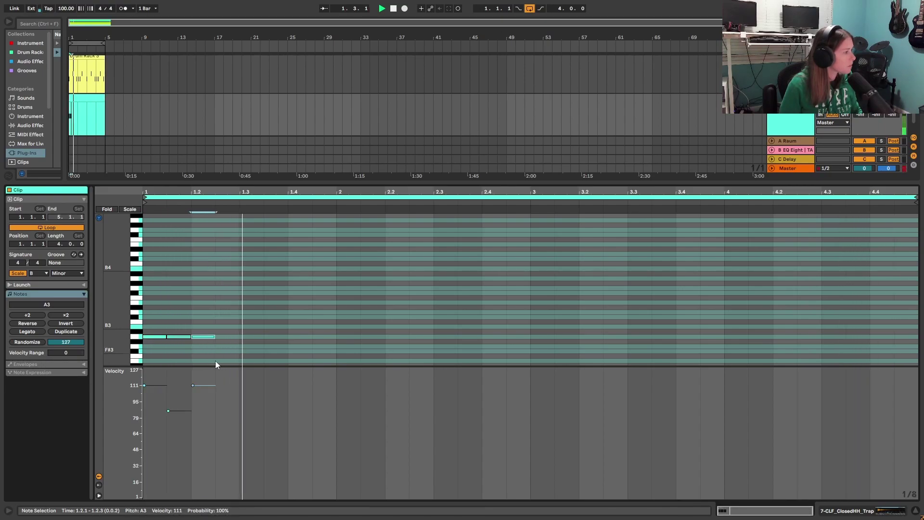
left_click(183, 339)
left_click(229, 337)
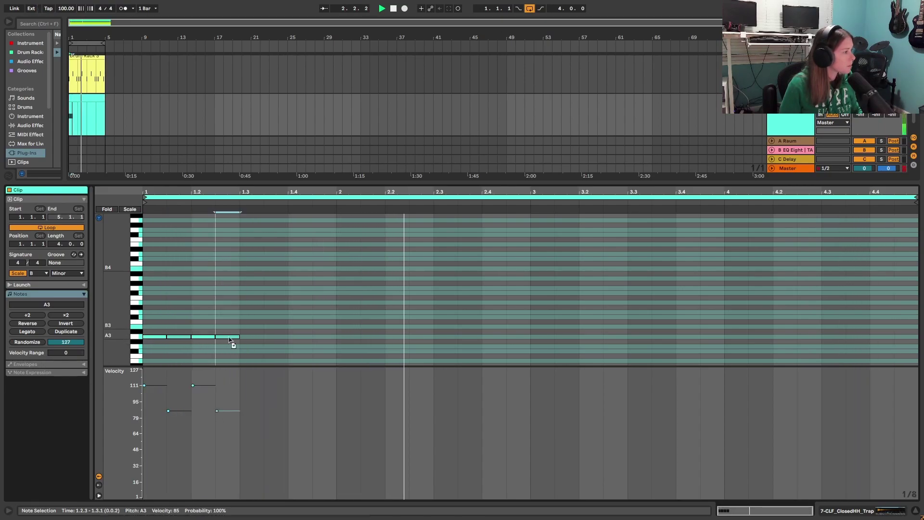
Duplicate the four alternating-velocity hi-hat notes until they fill all four bars of the clip.
left_click_drag(155, 325, 323, 362)
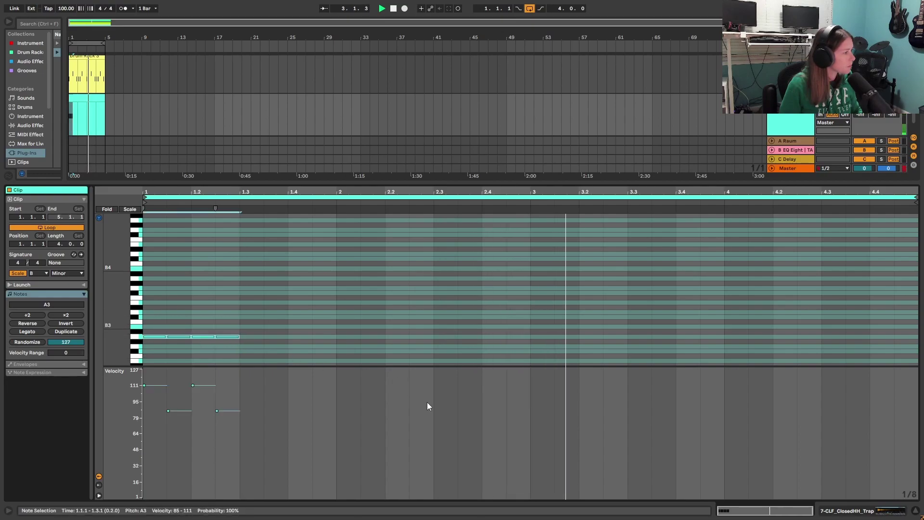
key("ctrl+d")
key("ctrl+d")
key("ctrl+d")
key("ctrl+d")
key("ctrl+d")
key("ctrl+d")
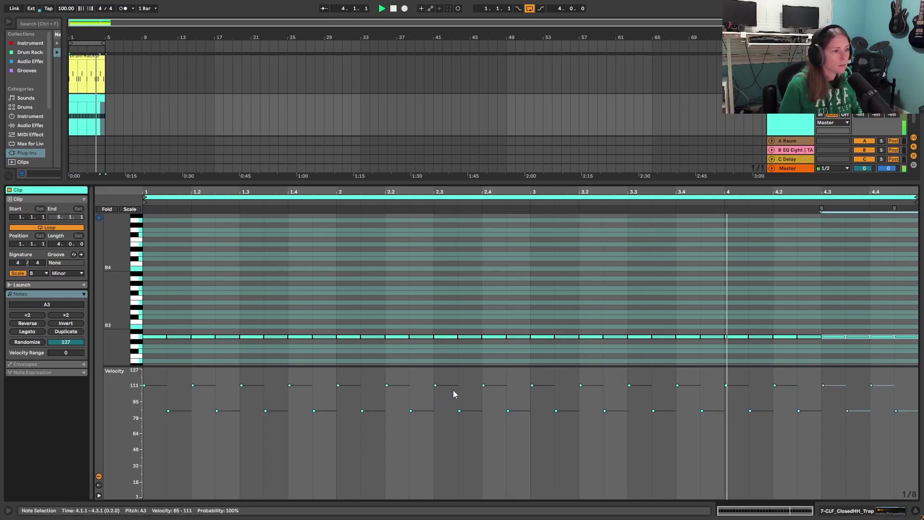
Add short hi-hat rolls at 1.3 and 2.4, with the first roll descending in pitch from A3 to F#3.
left_click_drag(503, 367, 510, 496)
scroll(539, 316, "up", 2)
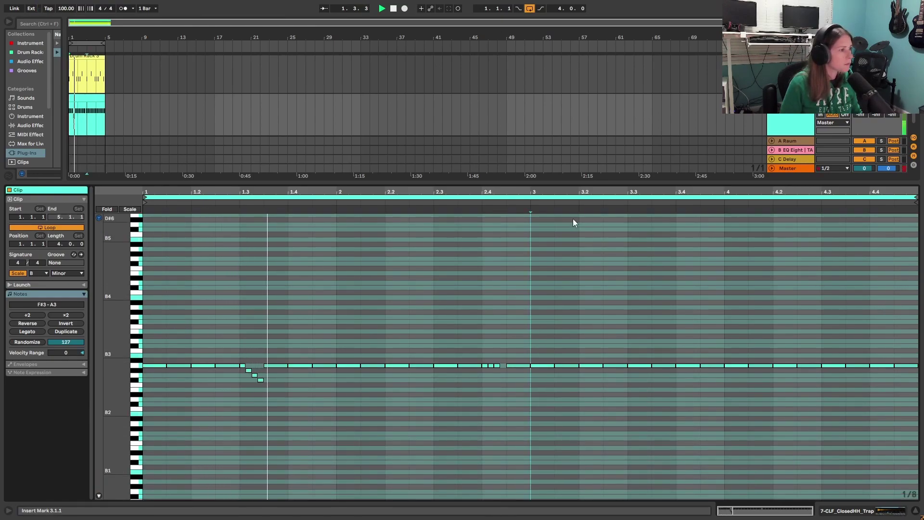
left_click_drag(573, 184, 573, 136)
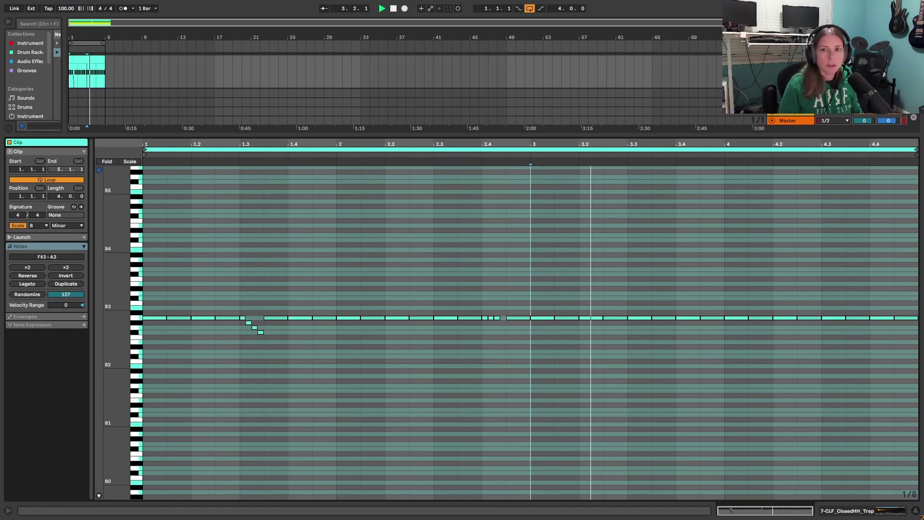
left_click_drag(666, 137, 666, 496)
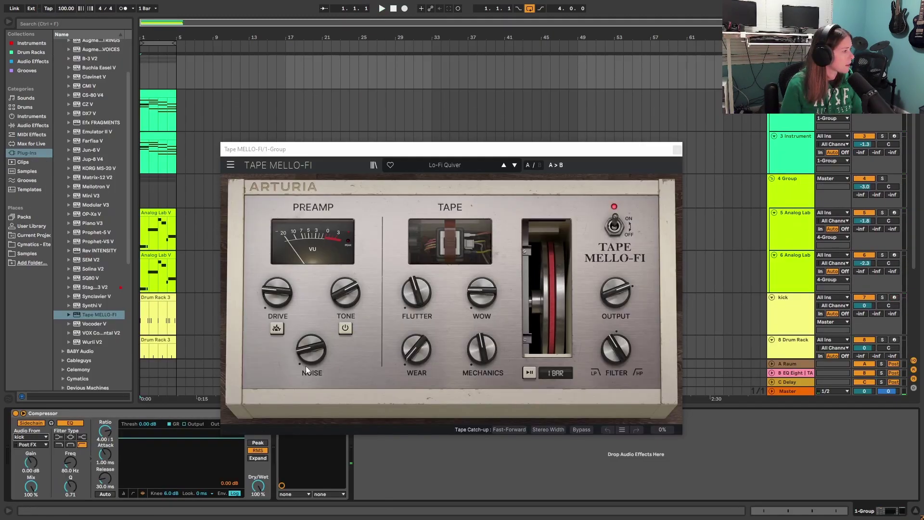
On the chord group, lower the kick-sidechained Compressor's threshold to -15.7 dB and set Tape MELLO-FI's Wow to 25.2%.
left_click_drag(441, 153, 540, 135)
left_click(382, 9)
left_click(123, 493)
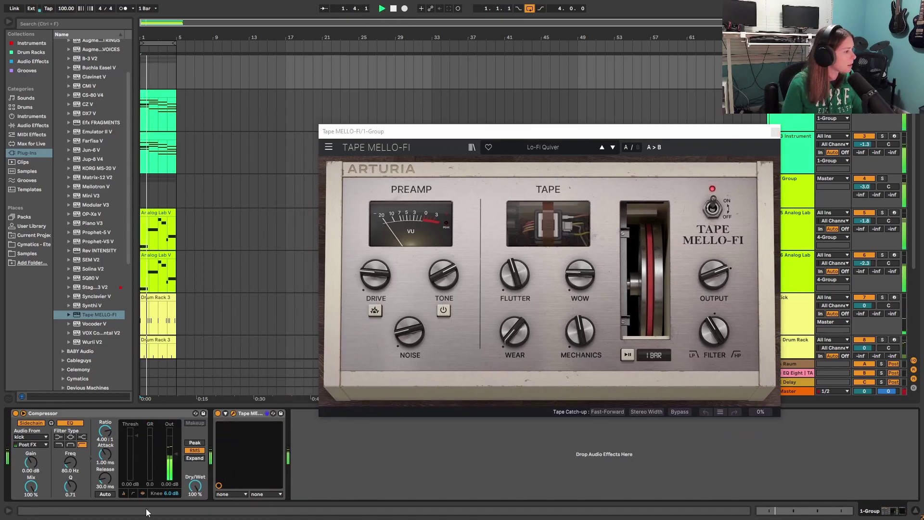
left_click_drag(137, 437, 136, 458)
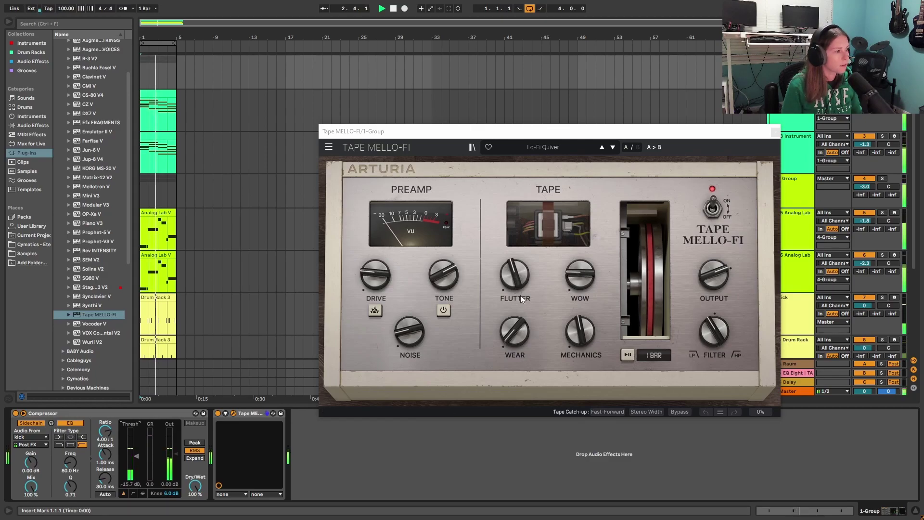
left_click_drag(580, 275, 581, 270)
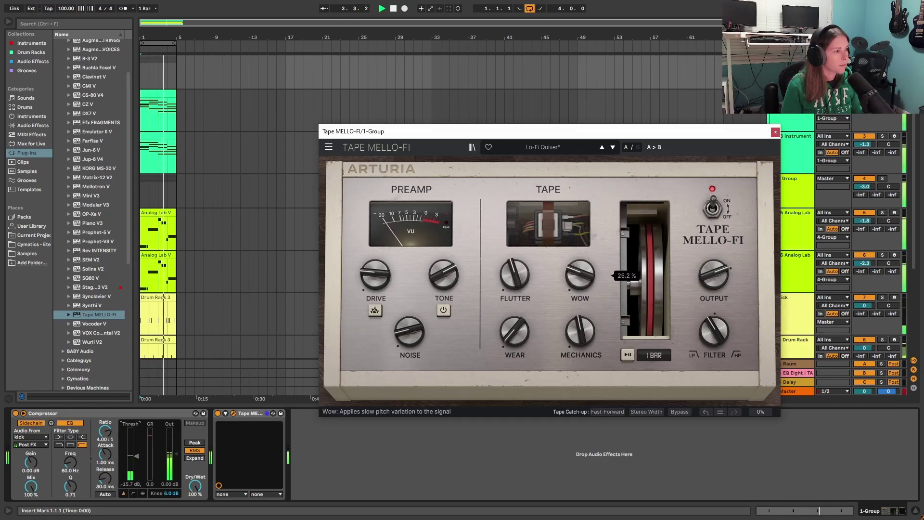
On the chord group's Tape MELLO-FI, adjust Flutter, switch on the option below Tone, and adjust the Tone amount.
mouse_move(515, 274)
left_click_drag(514, 275, 515, 270)
left_click(443, 311)
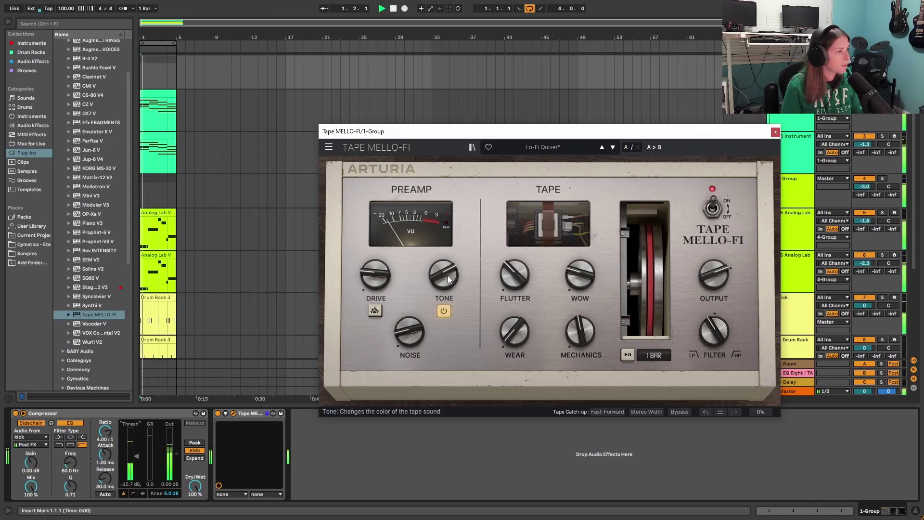
left_click_drag(443, 275, 443, 270)
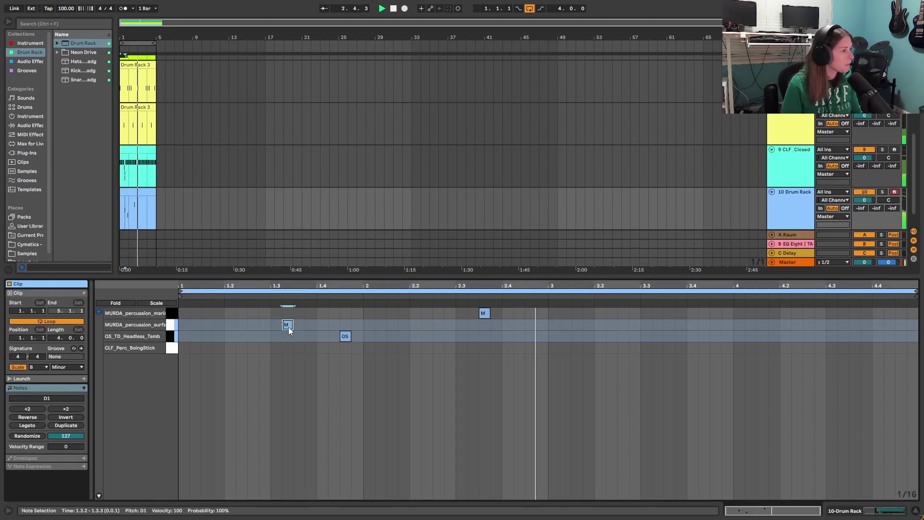
In the percussion clip, move the note at 1.3.2 to 1.4.3 and the note at 2.3.3 down to CLF_Perc_BoingStick.
left_click_drag(288, 329, 345, 325)
left_click_drag(485, 312, 490, 359)
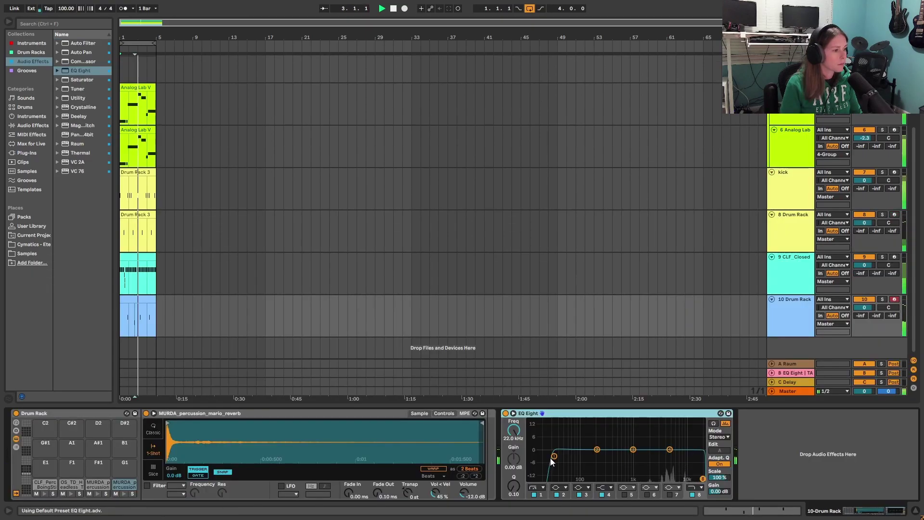
Cut the percussion's lows and highs with EQ Eight, placing the high cut at 4.84 kHz, and keep Infiltrator's Low Bitrate preset.
left_click_drag(554, 456, 610, 458)
left_click_drag(702, 479, 669, 457)
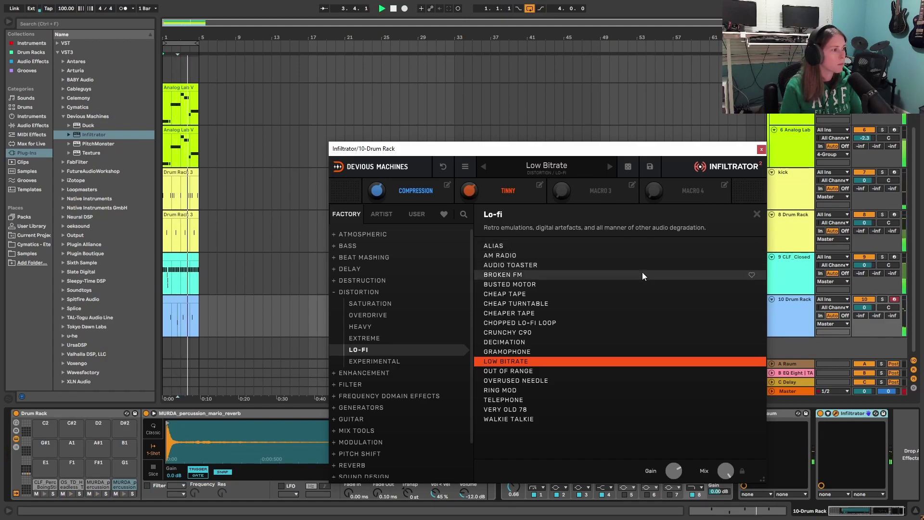
left_click(761, 150)
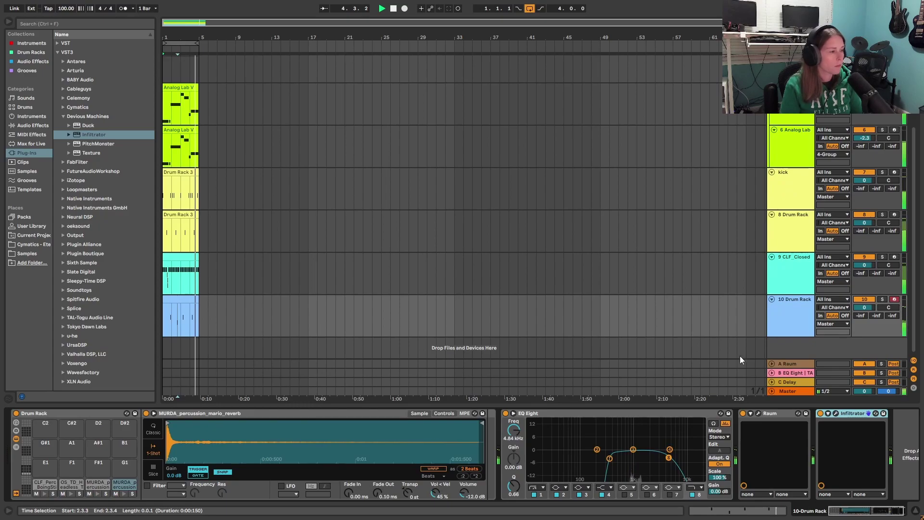
Set the OSS_SOJD_142_VOCAL_LOOP_HAUNTED_Am clip's warp mode to Complex Pro, transpose it by +2 semitones, and audition it.
key("space")
left_click(409, 231)
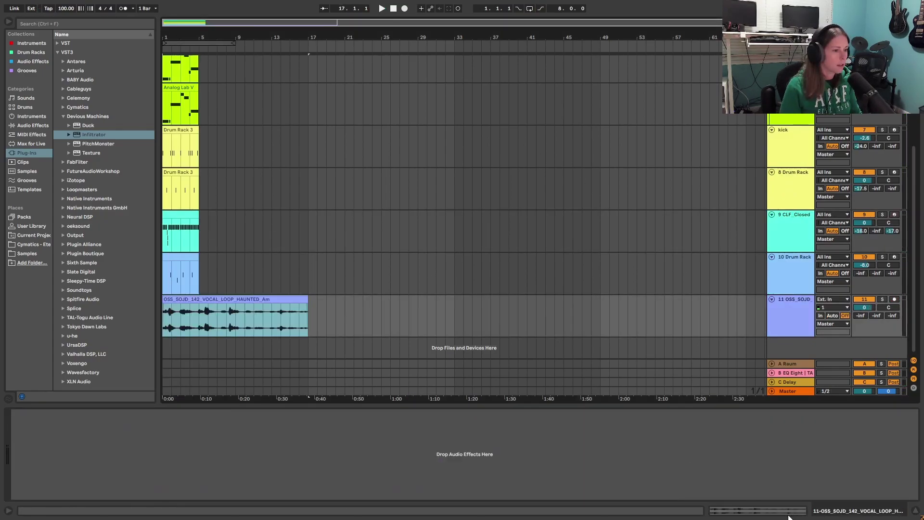
left_click(787, 513)
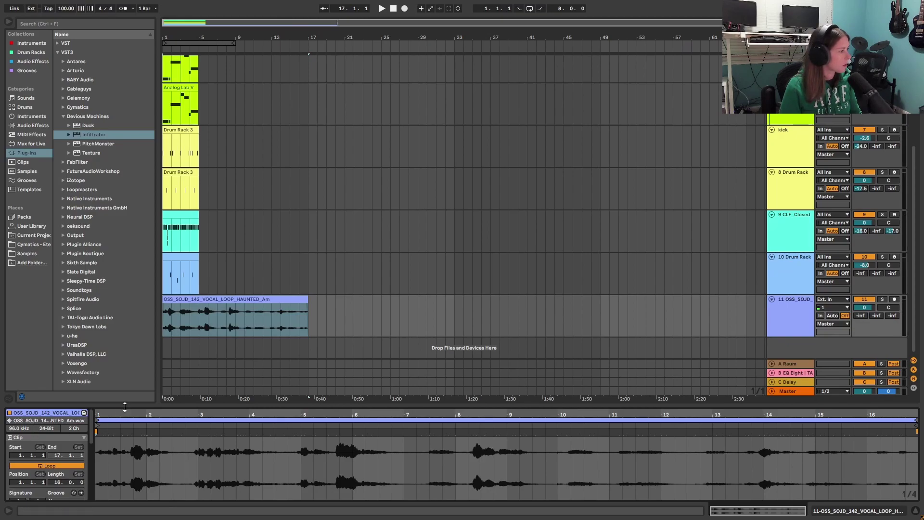
left_click_drag(125, 408, 125, 266)
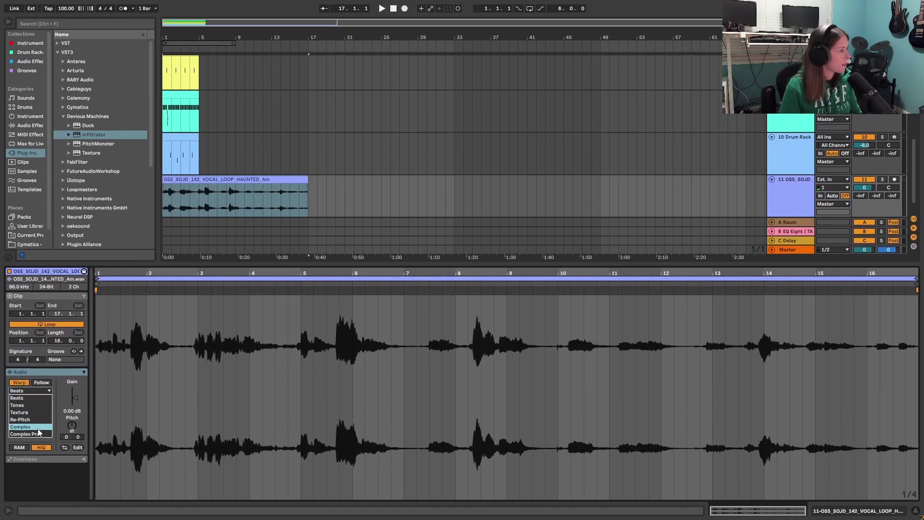
left_click(38, 434)
left_click_drag(69, 435, 69, 429)
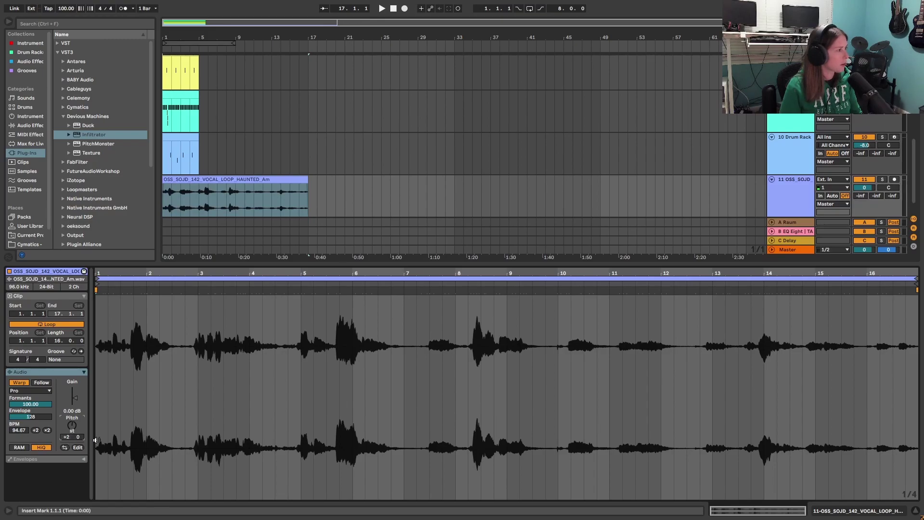
left_click(382, 9)
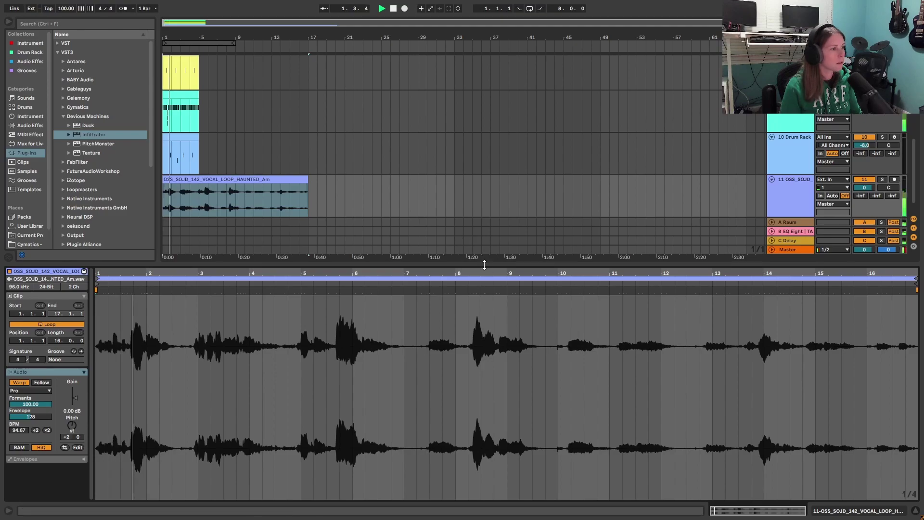
left_click_drag(484, 264, 459, 493)
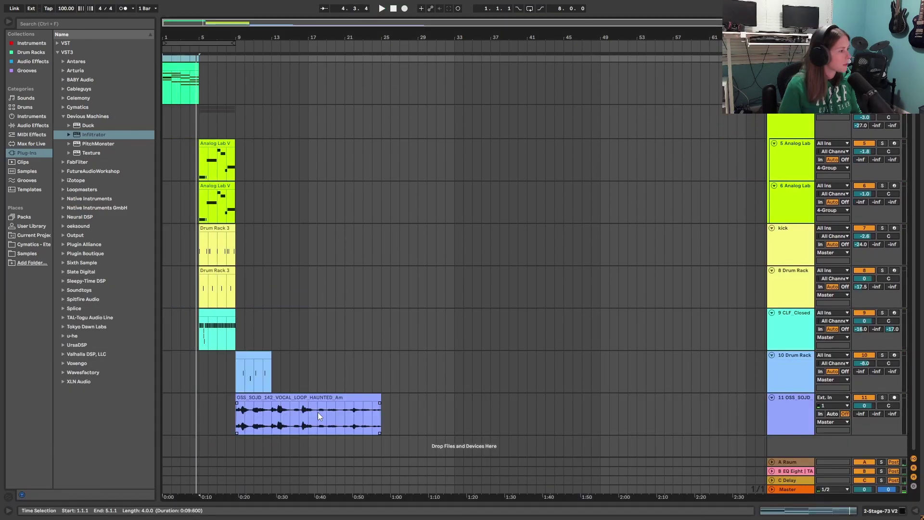
Duplicate the vocal loop's track and split the copied clip at bar 18.
left_click(316, 412)
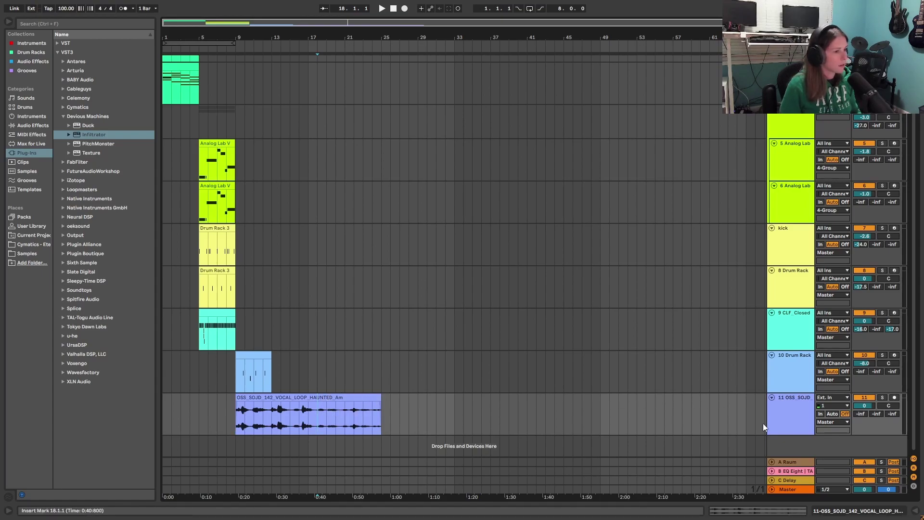
right_click(787, 409)
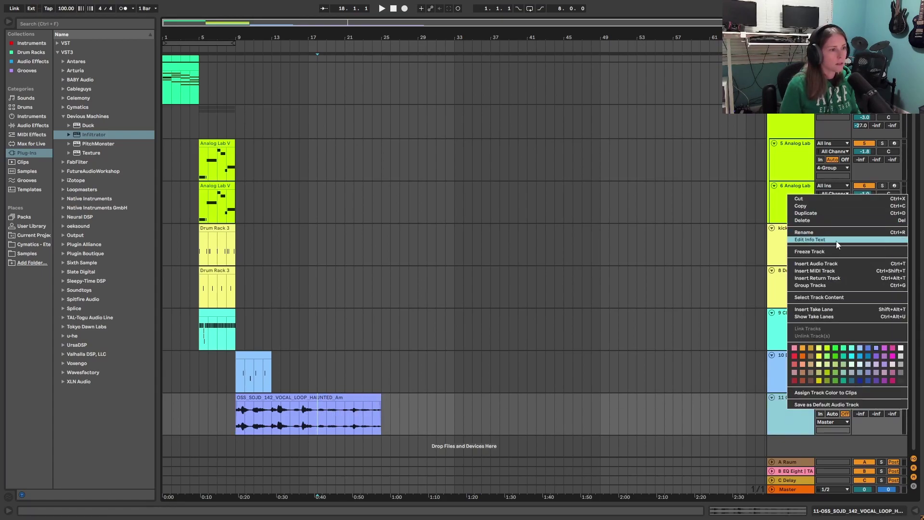
left_click(828, 215)
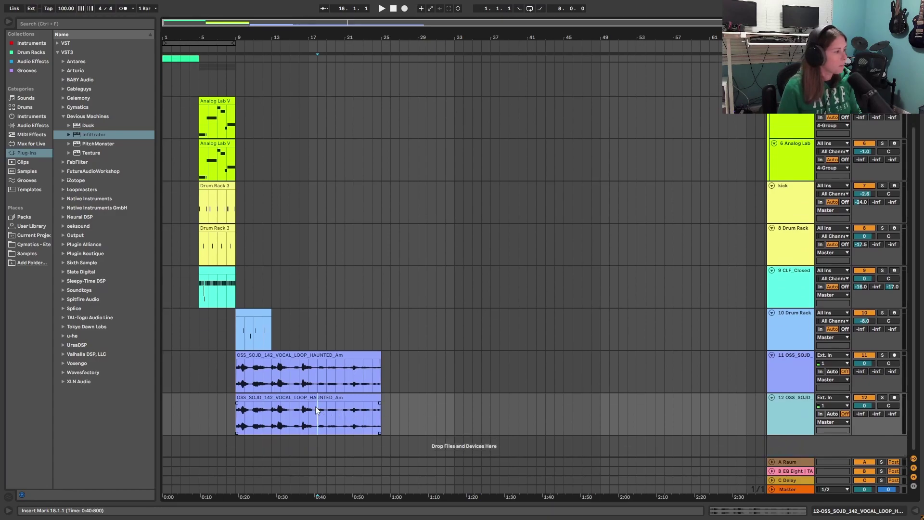
key("ctrl+e")
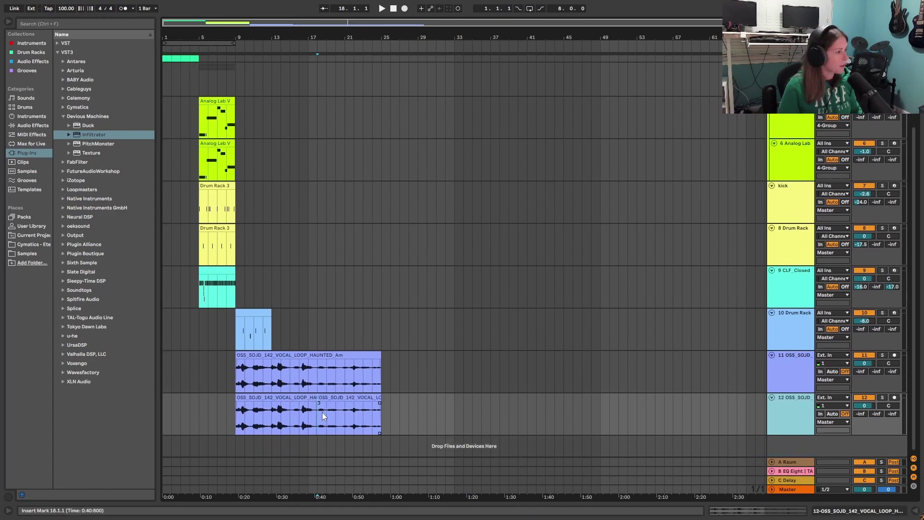
Delete the first part of the split vocal copy and move the remaining part to bar 1.
left_click(296, 397)
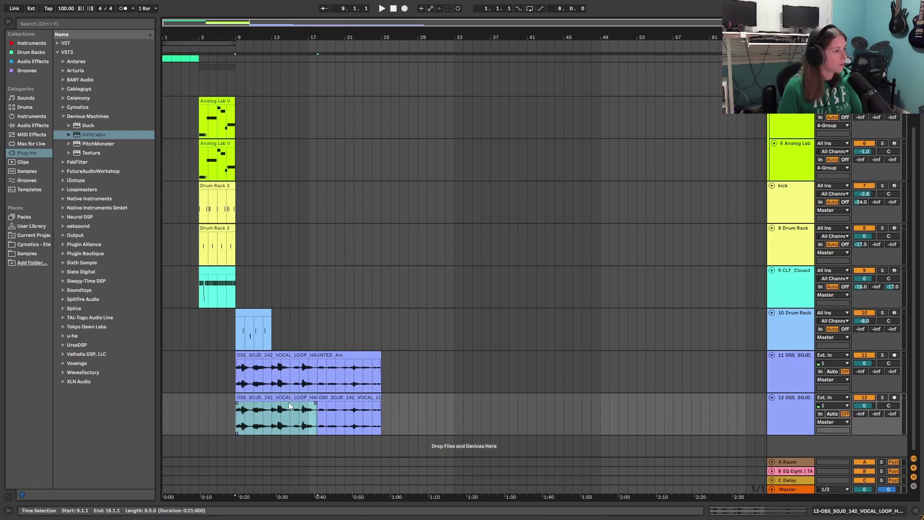
key("Delete")
left_click(363, 409)
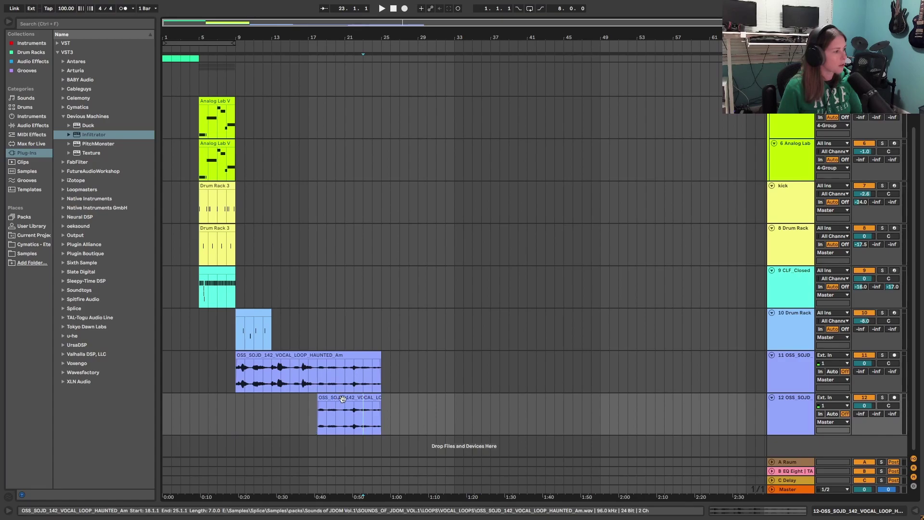
left_click_drag(343, 399, 184, 400)
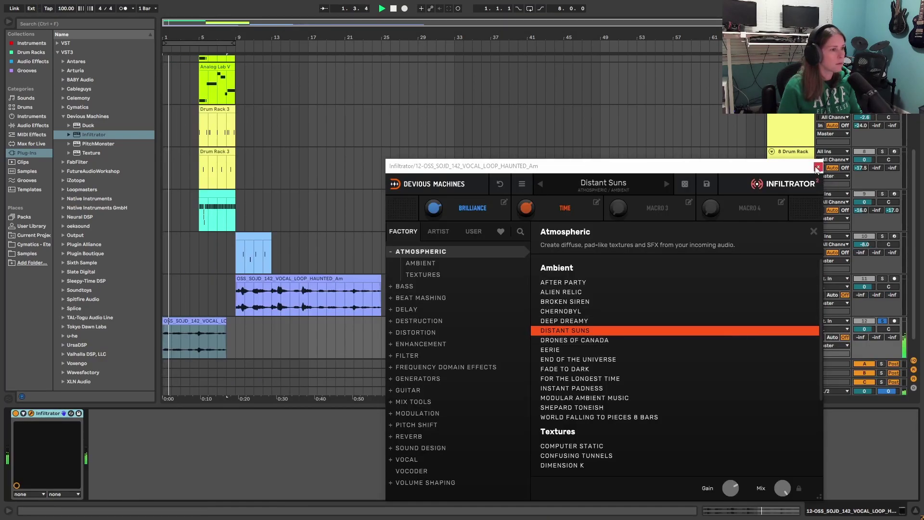
On the vocal copy, keep Infiltrator's Distant Suns preset and set an EQ Eight high cut at 10.7 kHz.
left_click(818, 166)
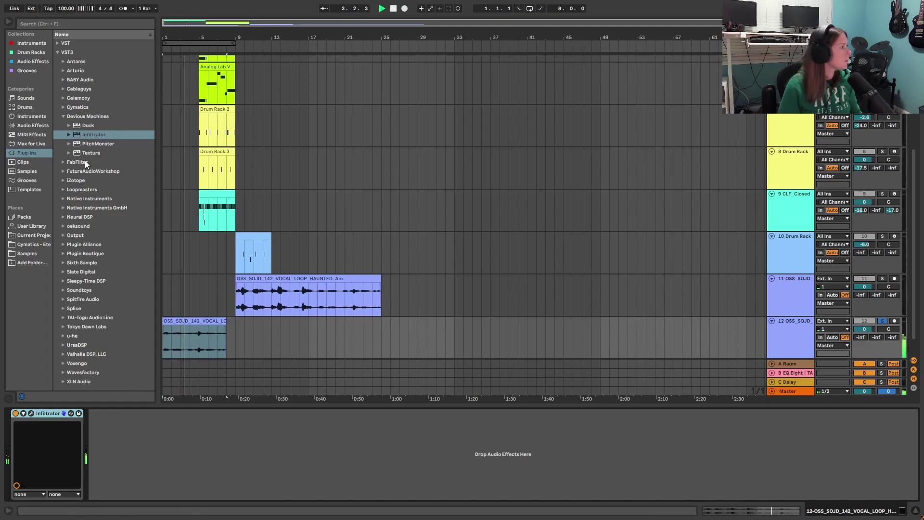
left_click(32, 43)
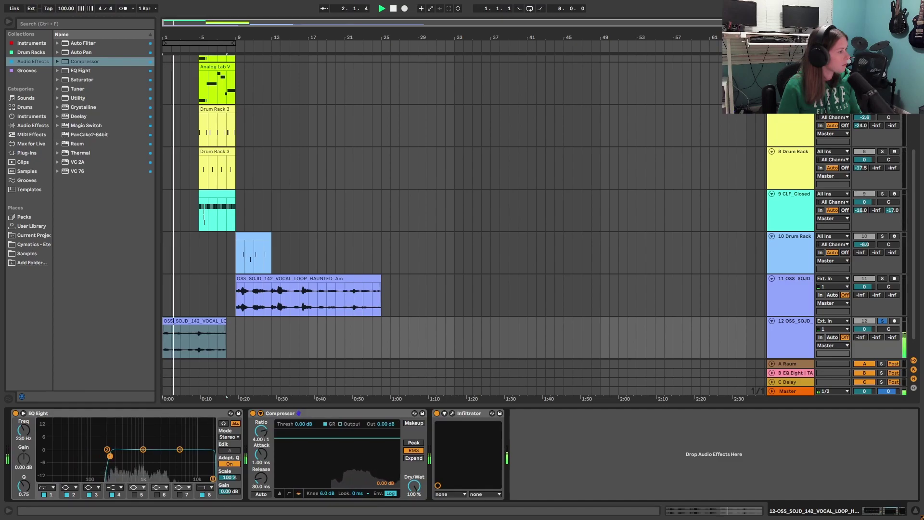
left_click_drag(211, 479, 197, 469)
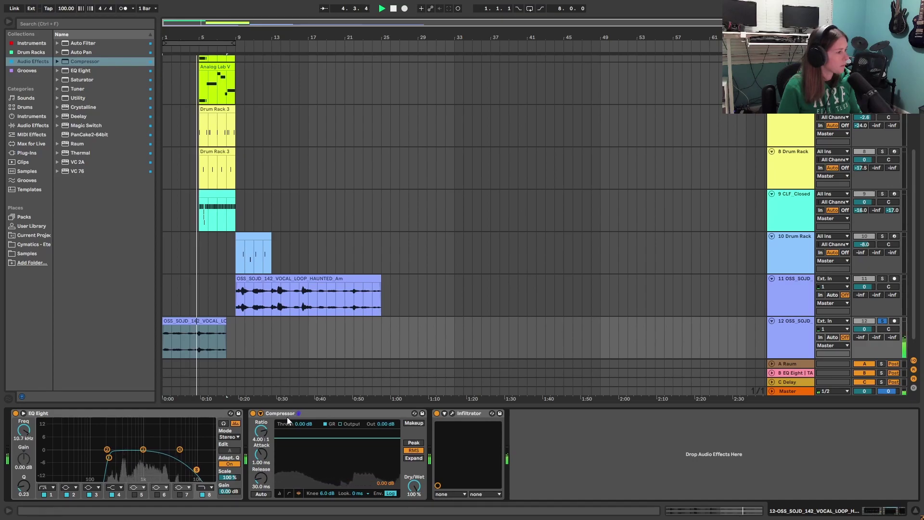
Lower the vocal copy's Compressor threshold to -29.0 dB and place an Auto Pan with 63.5% Amount at the start of the effects chain.
left_click(280, 493)
left_click_drag(293, 437, 292, 468)
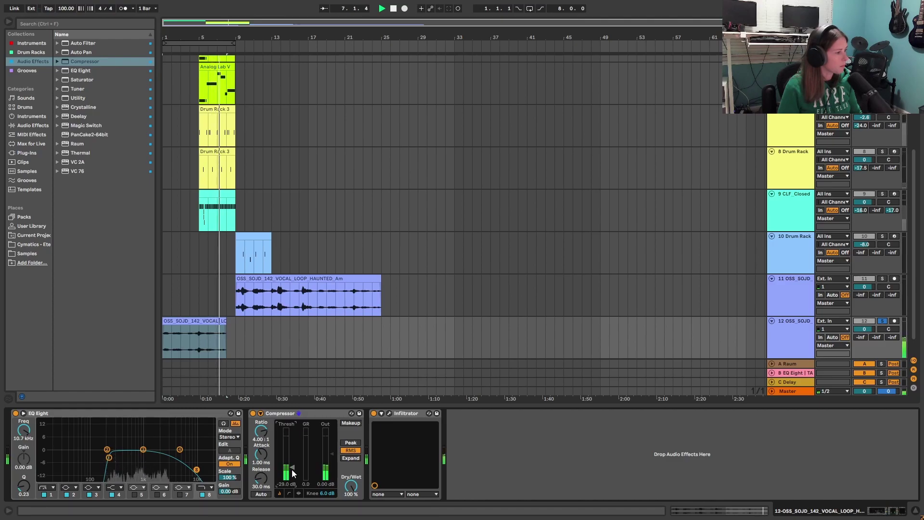
key("space")
left_click_drag(2, 428, 10, 436)
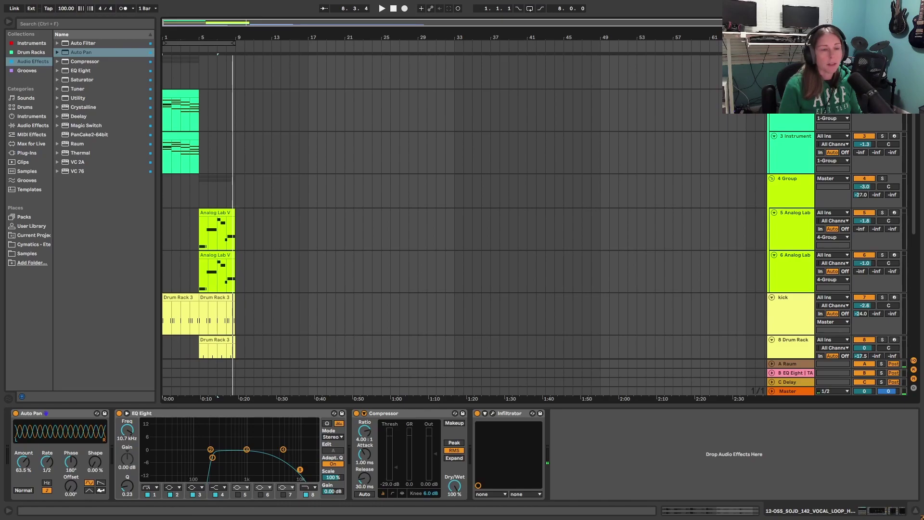
Add an Analog Lab V track with the Kalimbox preset below the chord layers and record a melody over bars 5 to 12.
scroll(550, 185, "down", 3)
scroll(525, 180, "up", 3)
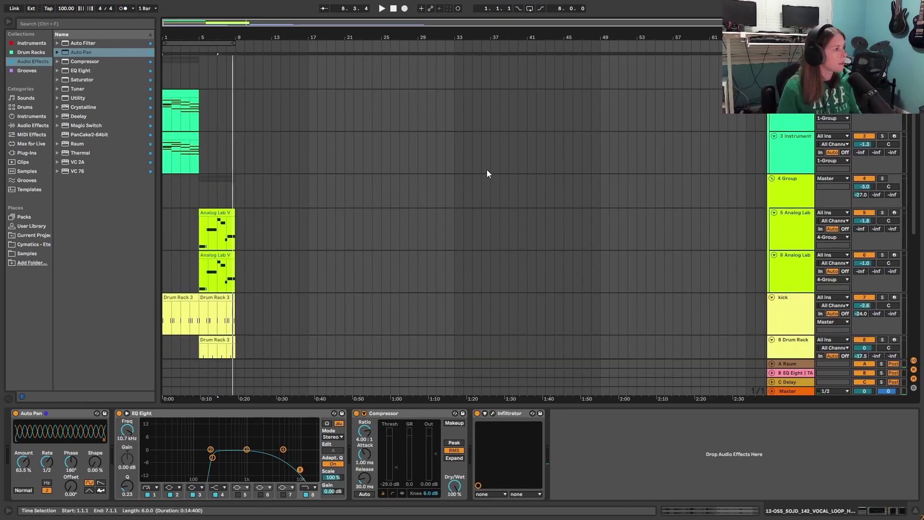
left_click(797, 189)
left_click(790, 163)
right_click(791, 163)
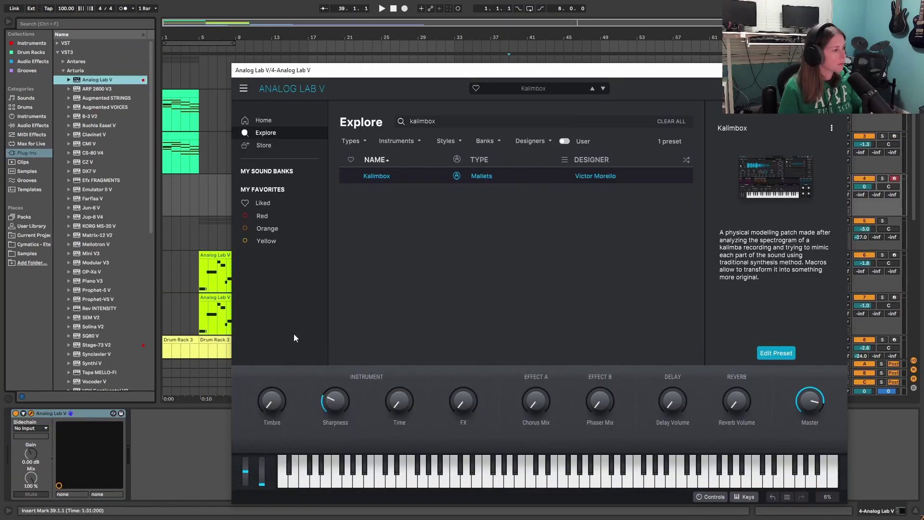
left_click_drag(341, 408, 302, 416)
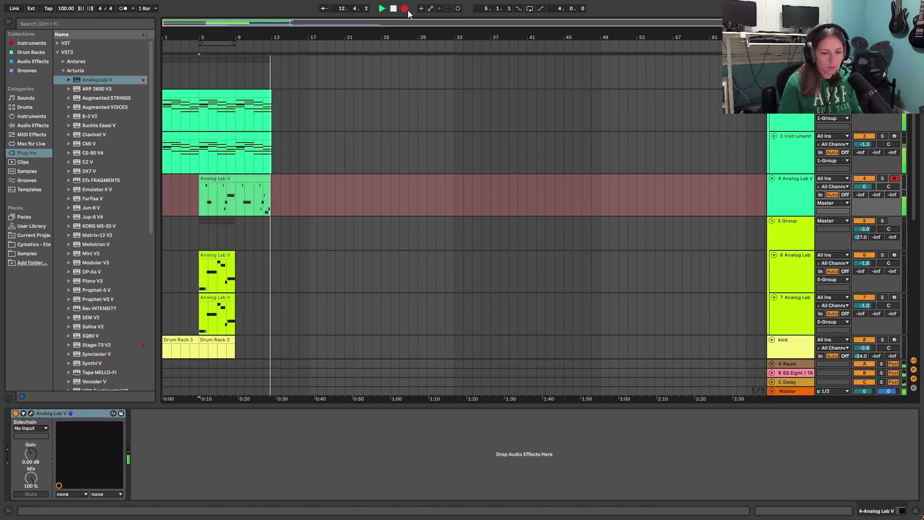
left_click(409, 10)
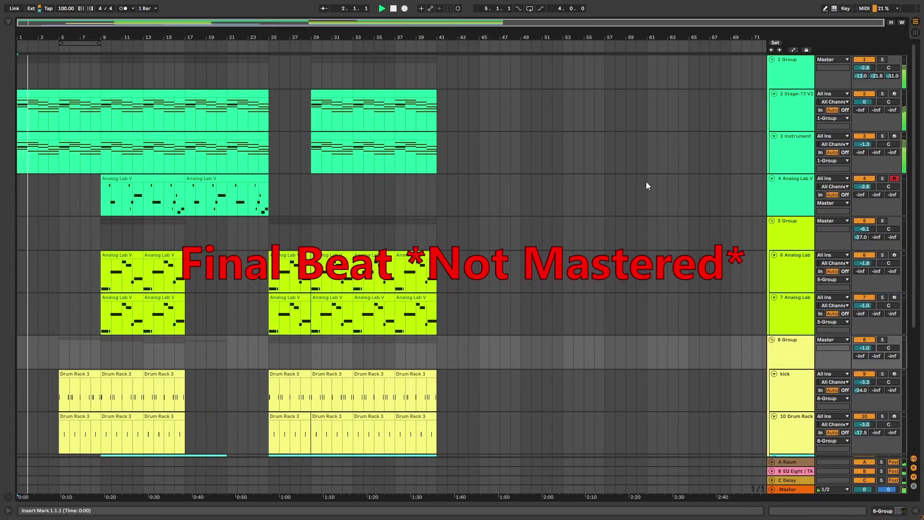
Review the finished arrangement during playback, from the chord and melody tracks down to the drums, percussion and vocal loops.
scroll(647, 183, "down", 2)
scroll(646, 182, "down", 3)
scroll(647, 185, "down", 4)
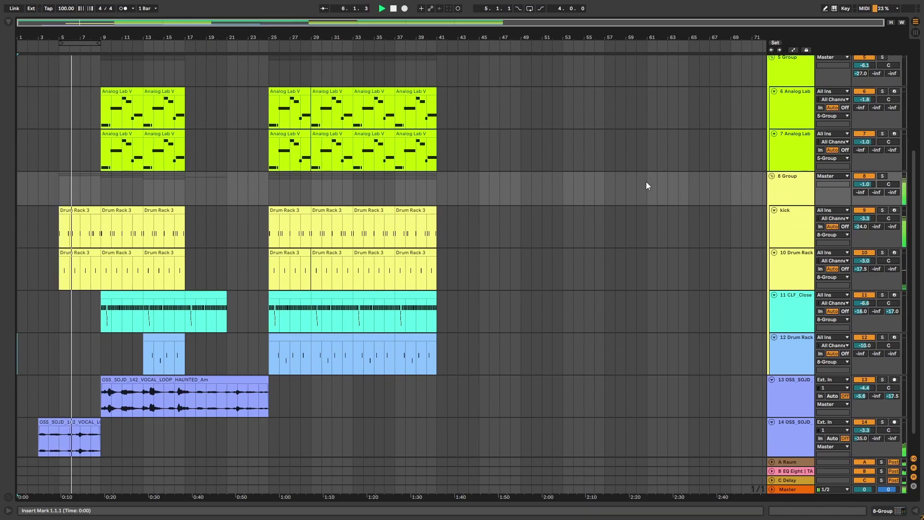
scroll(646, 182, "up", 1)
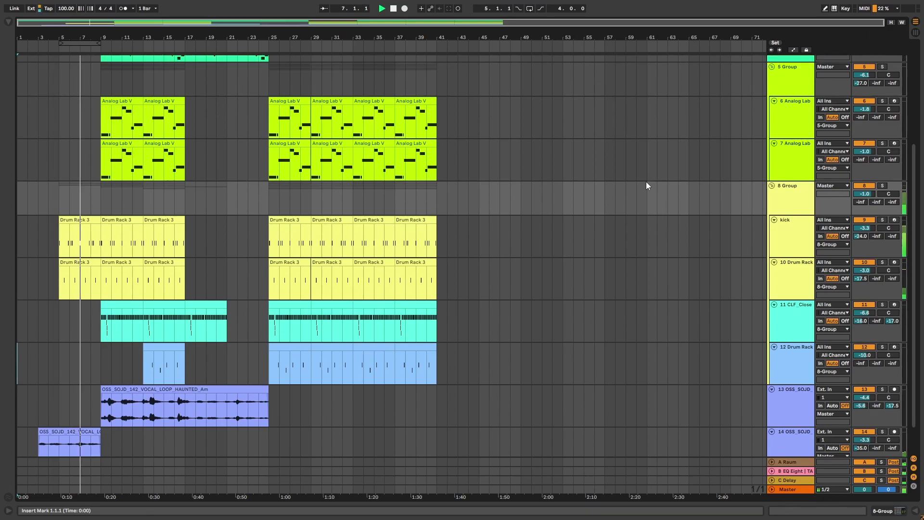
scroll(647, 183, "up", 1)
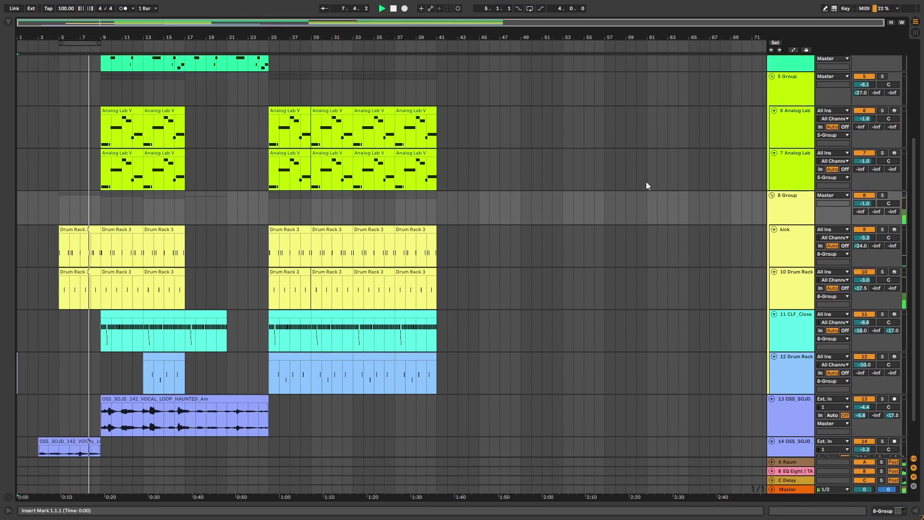
scroll(646, 183, "up", 4)
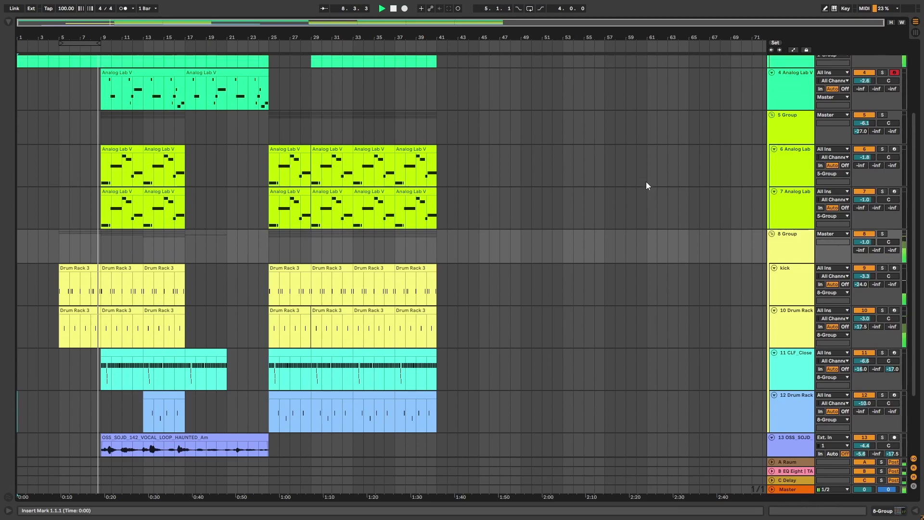
scroll(646, 183, "up", 2)
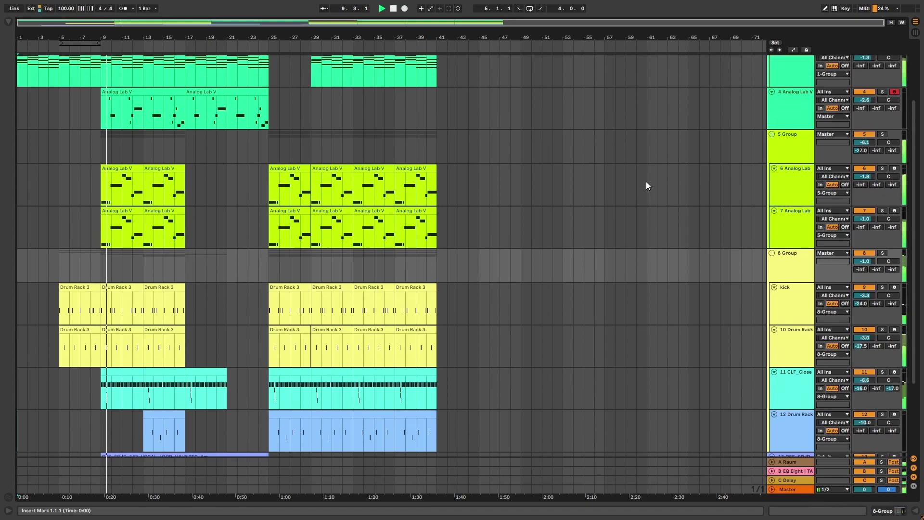
scroll(646, 182, "up", 1)
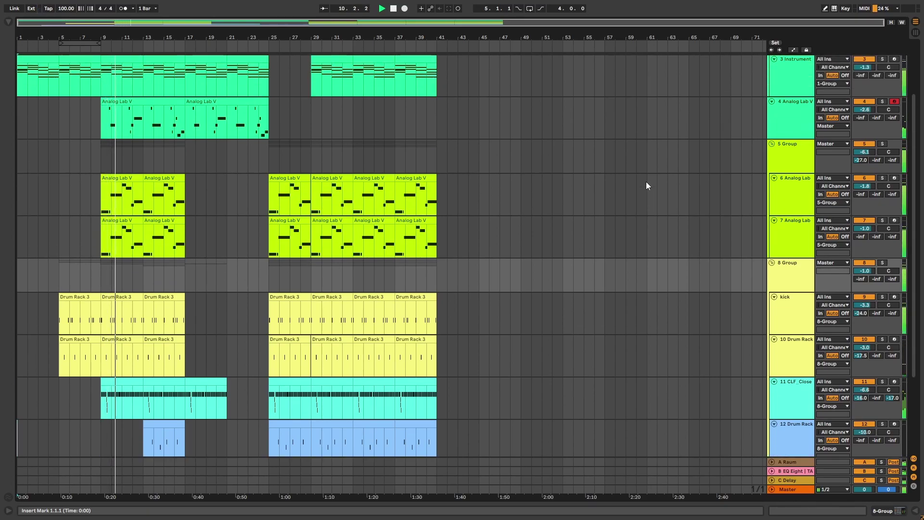